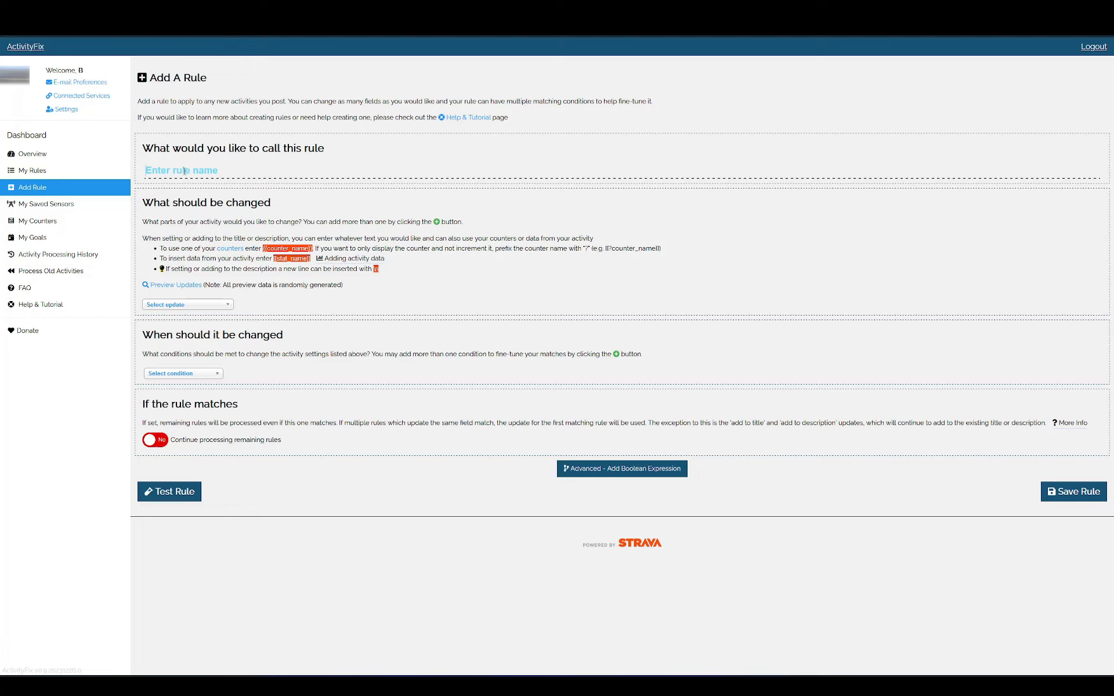
Name the new rule "Mute Short Rides" and set its update to Mute activity
{"action": "type", "text": "Mute Short Rides"}
{"action": "left_click", "coordinate": [228, 306]}
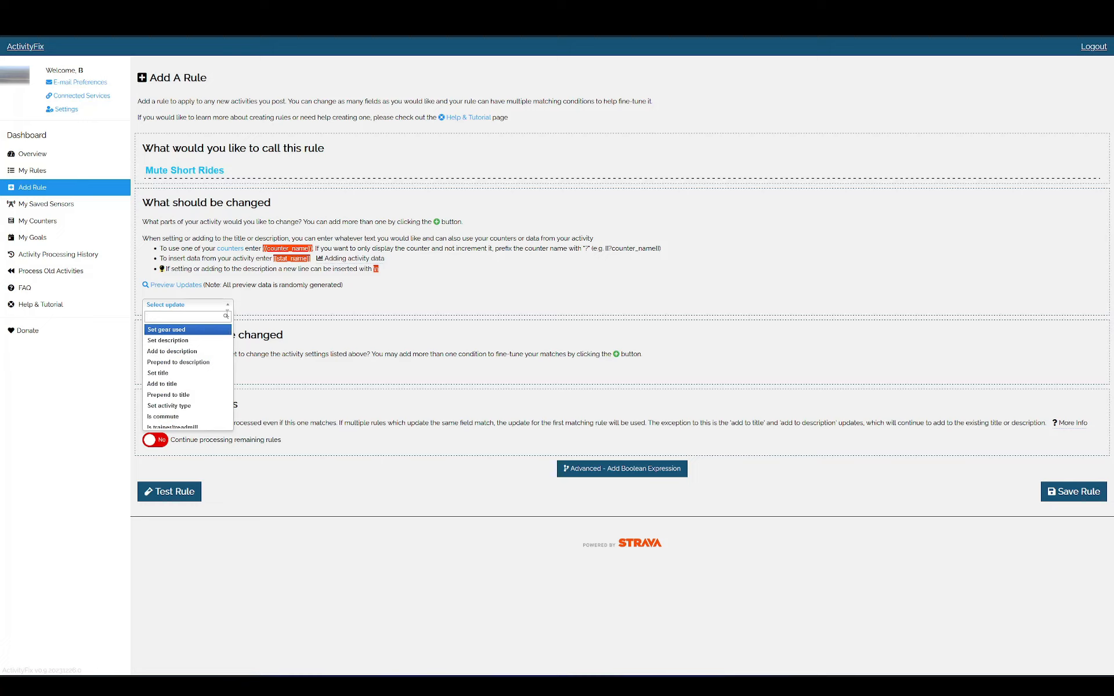
{"action": "mouse_move", "coordinate": [229, 351]}
{"action": "left_mouse_down"}
{"action": "mouse_move", "coordinate": [228, 405]}
{"action": "mouse_move", "coordinate": [229, 341]}
{"action": "left_mouse_up"}
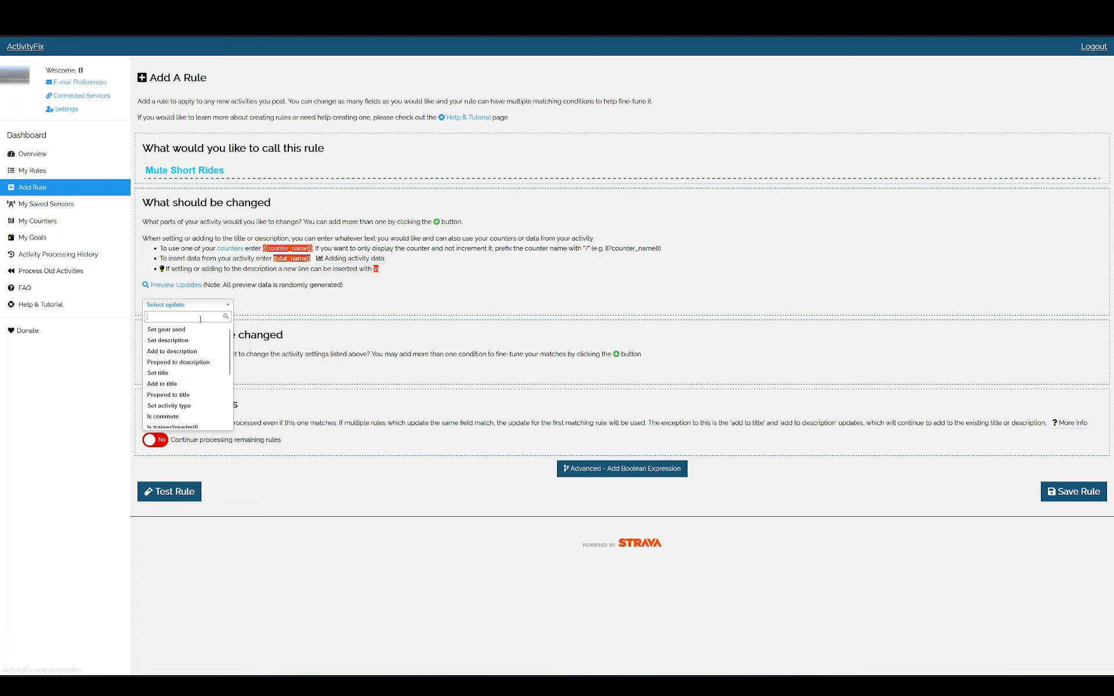
{"action": "type", "text": "mute"}
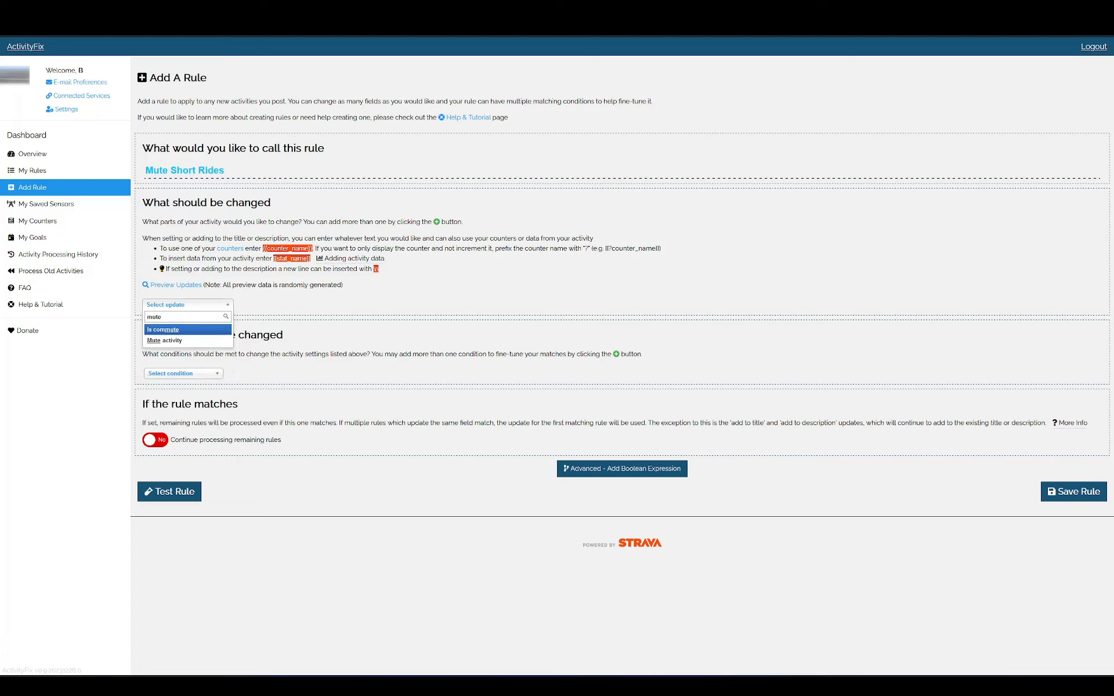
{"action": "left_click", "coordinate": [175, 341]}
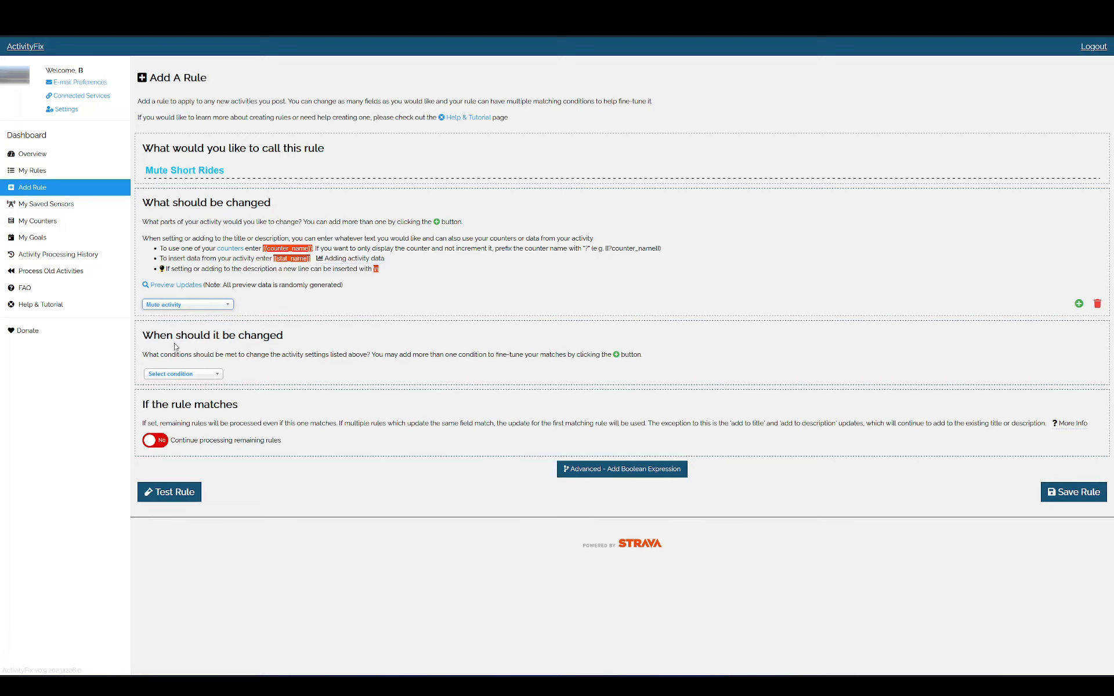
Add the condition that Distance is less than 3 miles, and enable continued processing of the remaining rules
{"action": "left_click", "coordinate": [218, 379]}
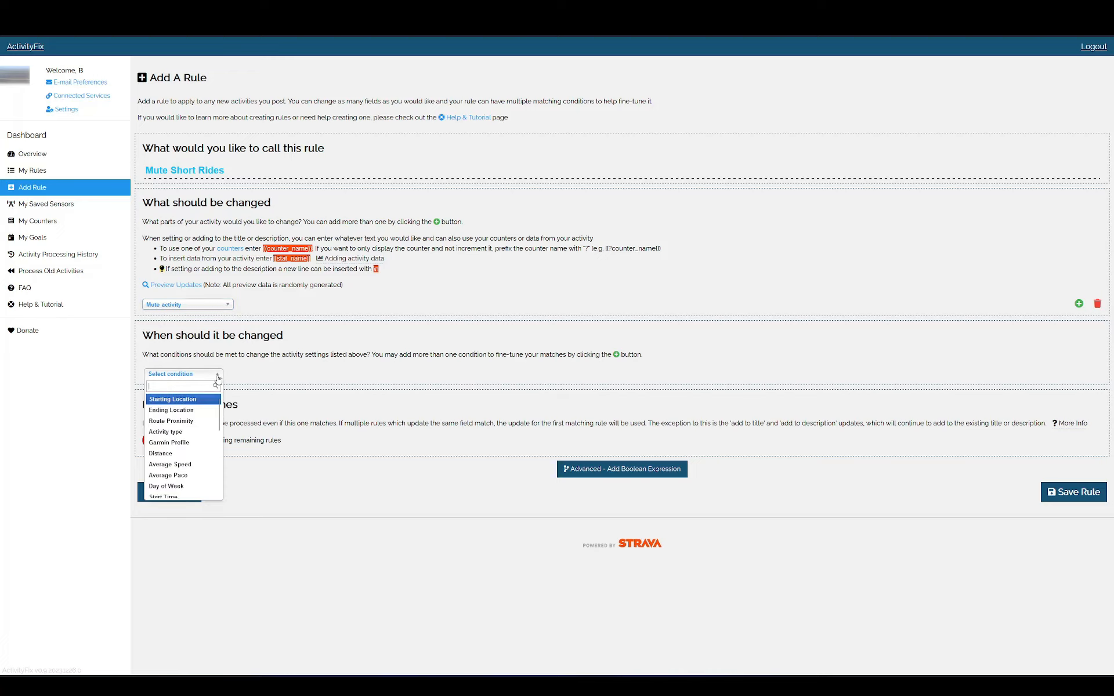
{"action": "type", "text": "dis"}
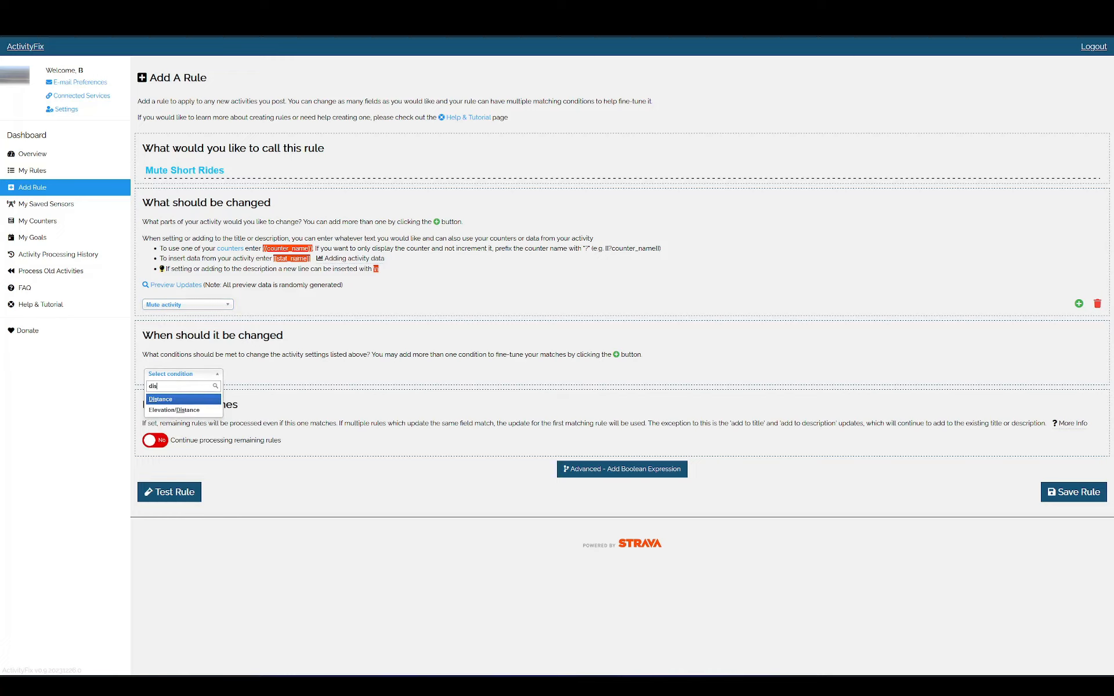
{"action": "left_click", "coordinate": [173, 400]}
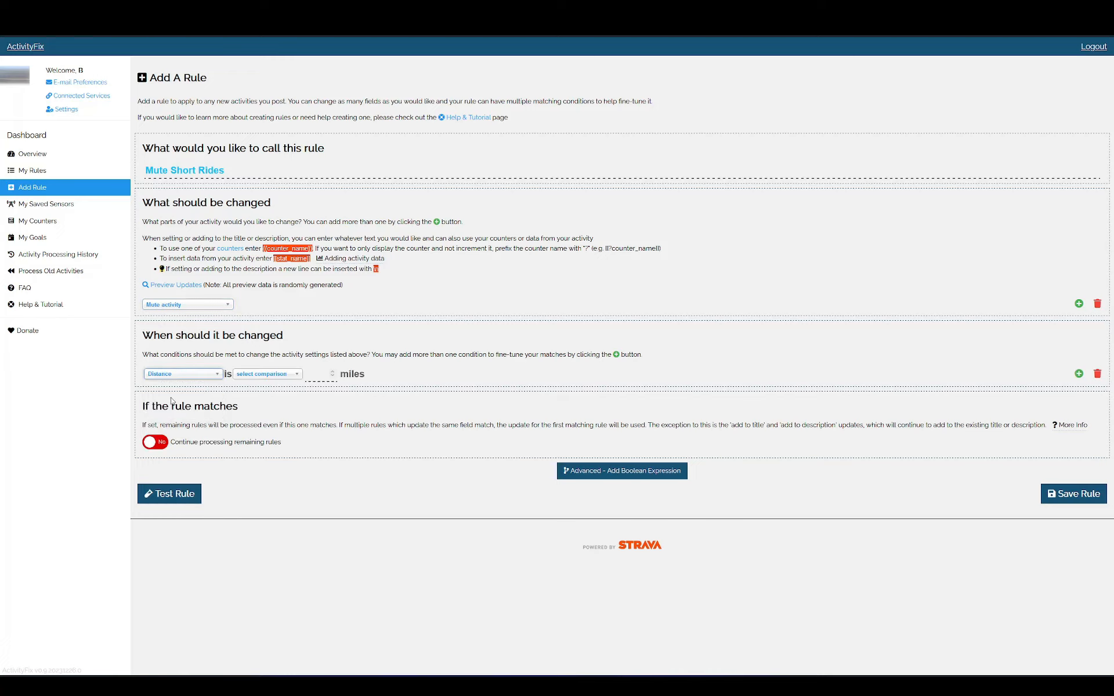
{"action": "left_click", "coordinate": [248, 374]}
{"action": "left_click", "coordinate": [250, 395]}
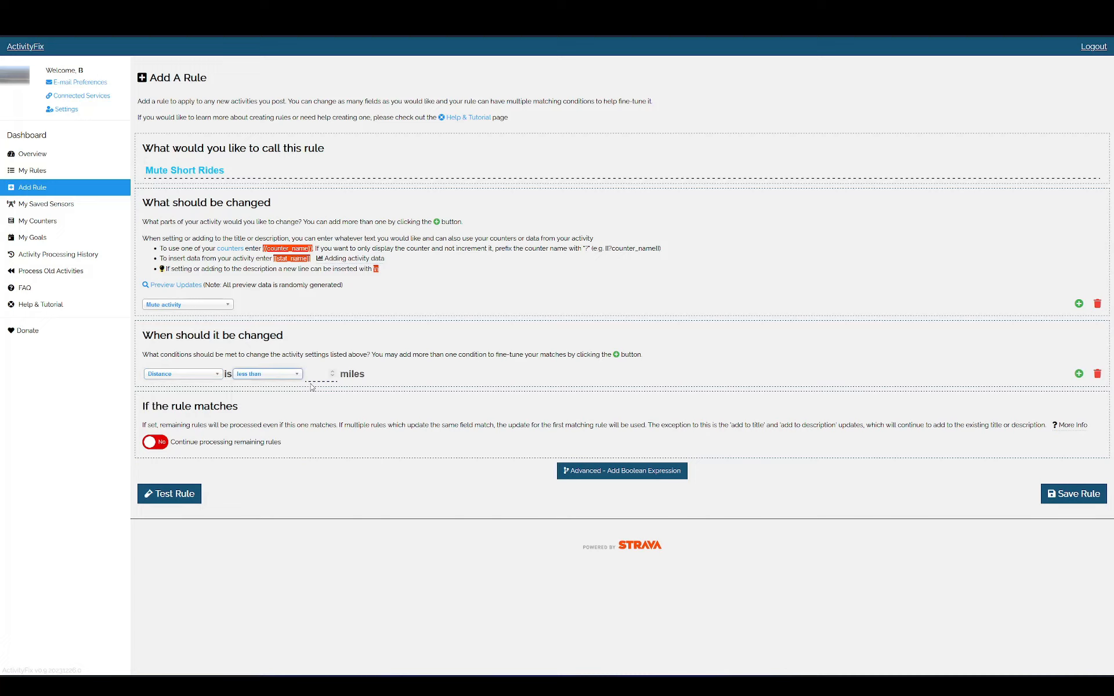
{"action": "left_click", "coordinate": [316, 380]}
{"action": "type", "text": "3"}
{"action": "left_click", "coordinate": [162, 444]}
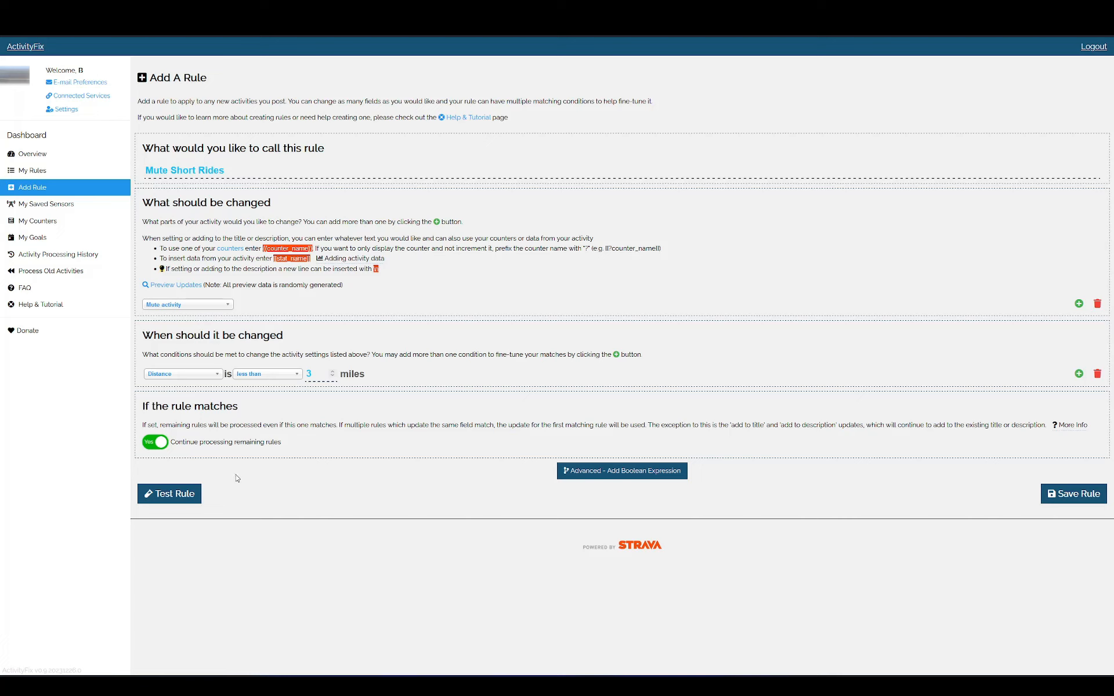
Test the rule against a short ride using its pasted Strava activity URL and check the match report
{"action": "left_click", "coordinate": [188, 496]}
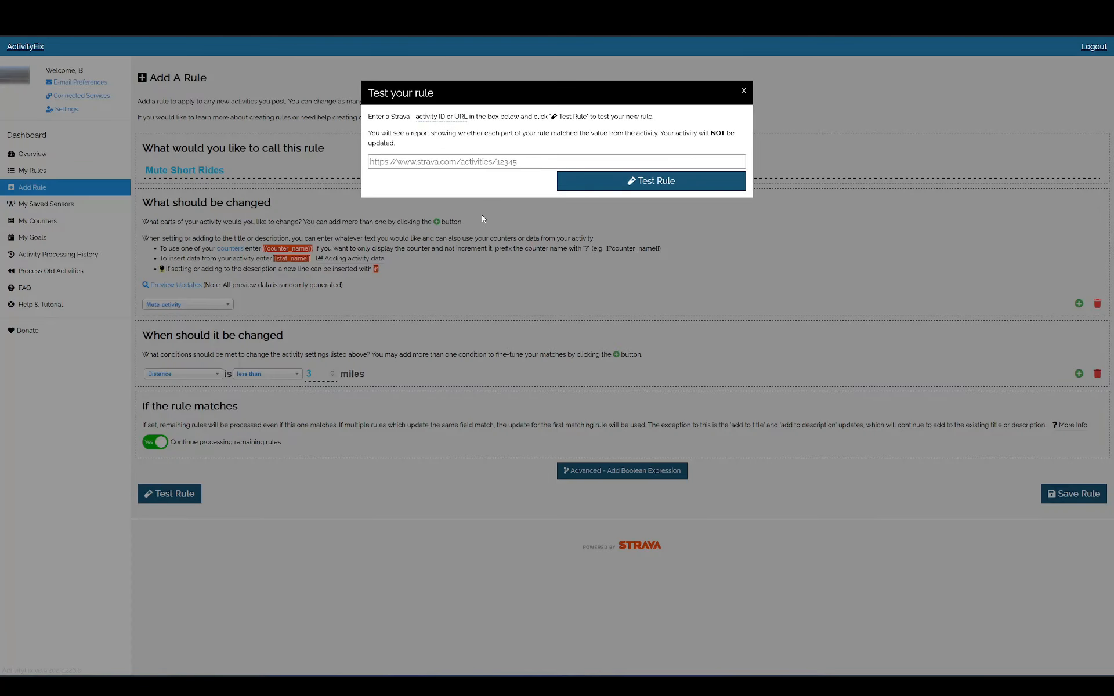
{"action": "left_click", "coordinate": [467, 164]}
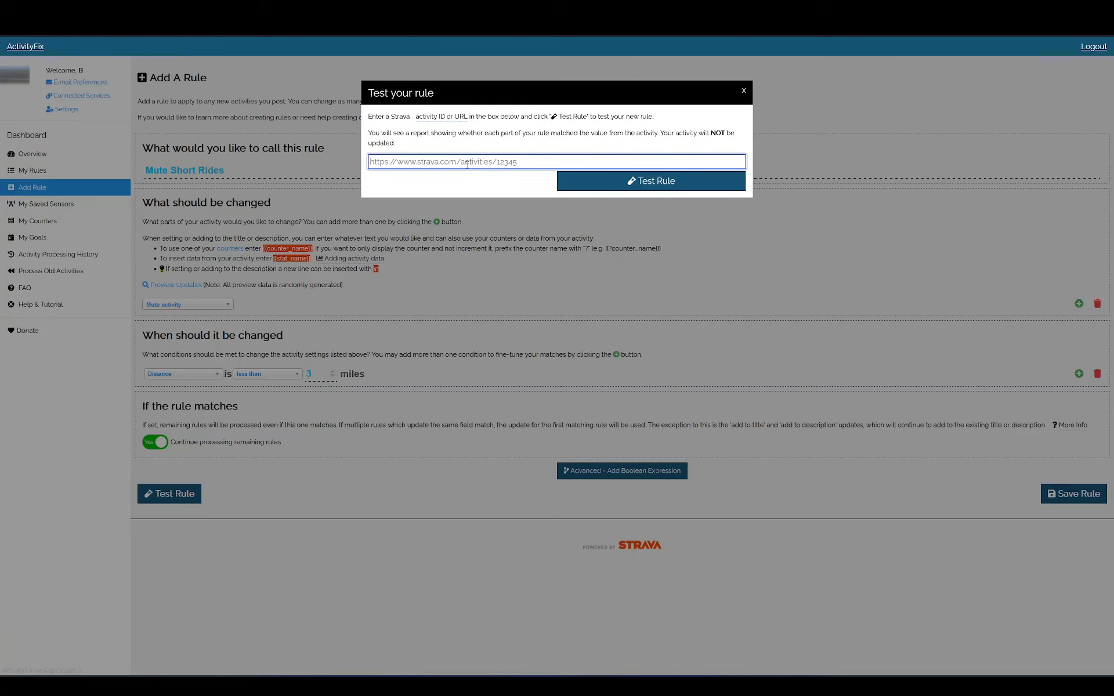
{"action": "key", "text": "ctrl+v"}
{"action": "key", "text": "ctrl+v"}
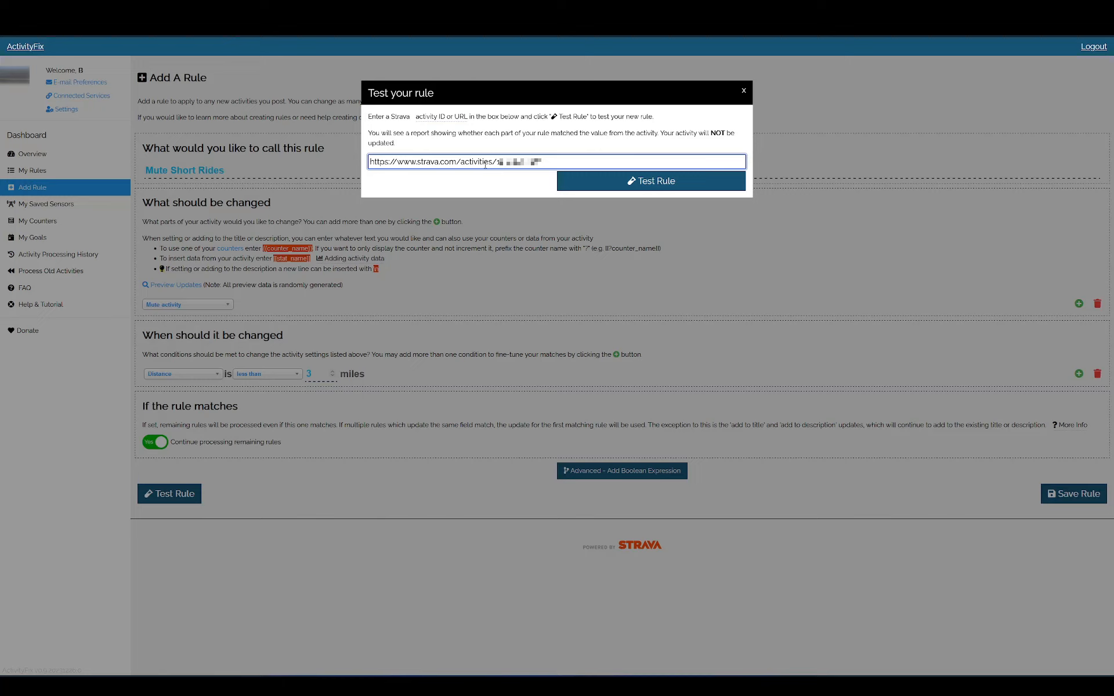
{"action": "left_click", "coordinate": [622, 183]}
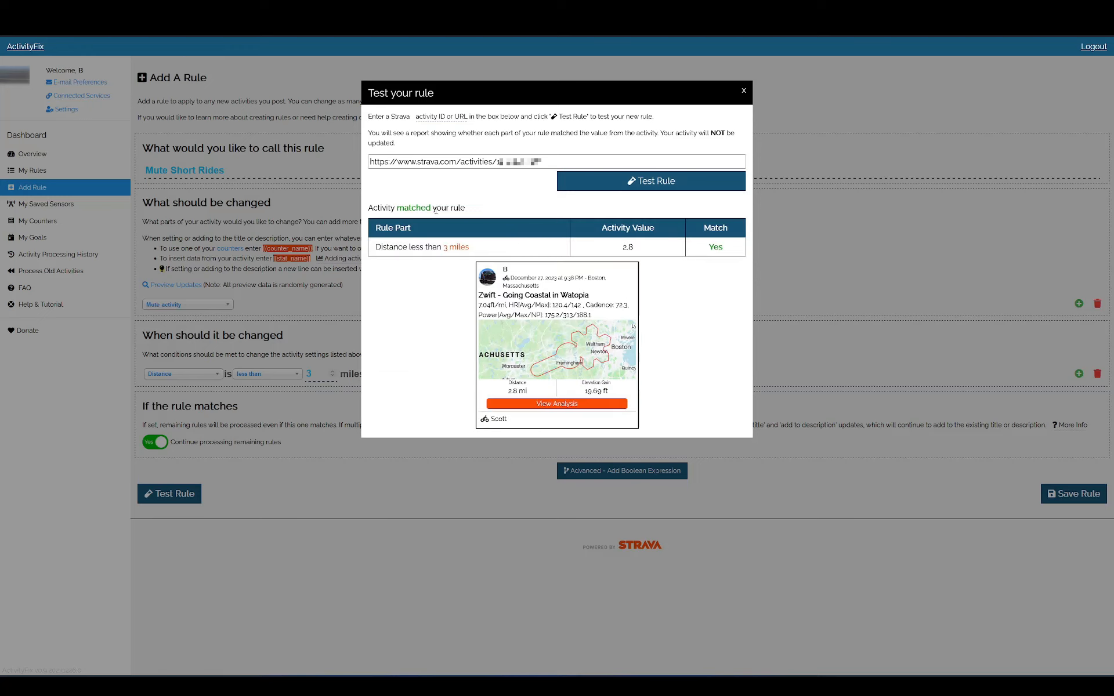
{"action": "left_click_drag", "start_coordinate": [381, 207], "coordinate": [465, 205]}
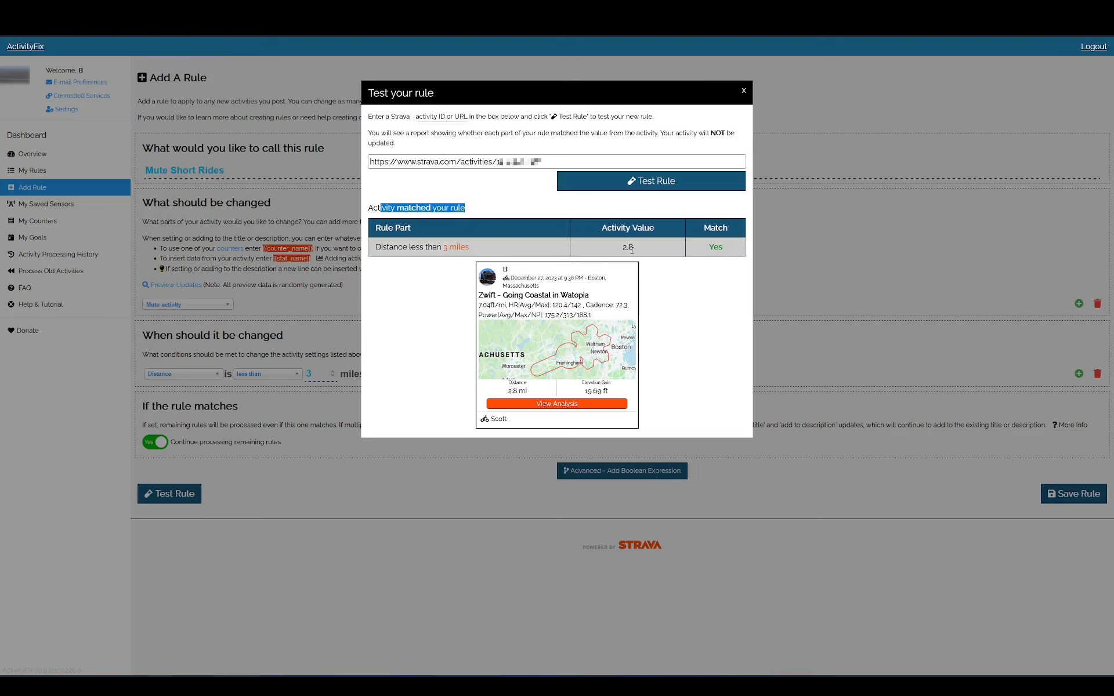
Retest the rule with a longer ride's Strava activity URL, check the match result, and close the test dialog
{"action": "triple_click", "coordinate": [484, 161]}
{"action": "key", "text": "ctrl+v"}
{"action": "key", "text": "Return"}
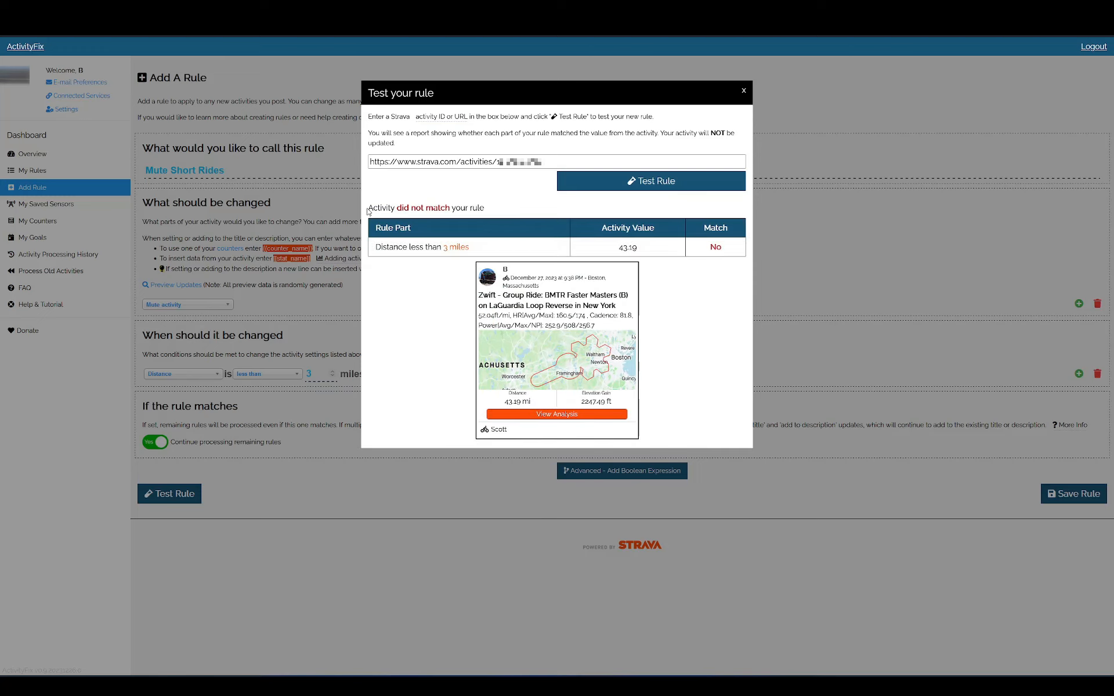
{"action": "left_click_drag", "start_coordinate": [368, 207], "coordinate": [481, 209]}
{"action": "left_click", "coordinate": [481, 208]}
{"action": "left_click", "coordinate": [744, 90]}
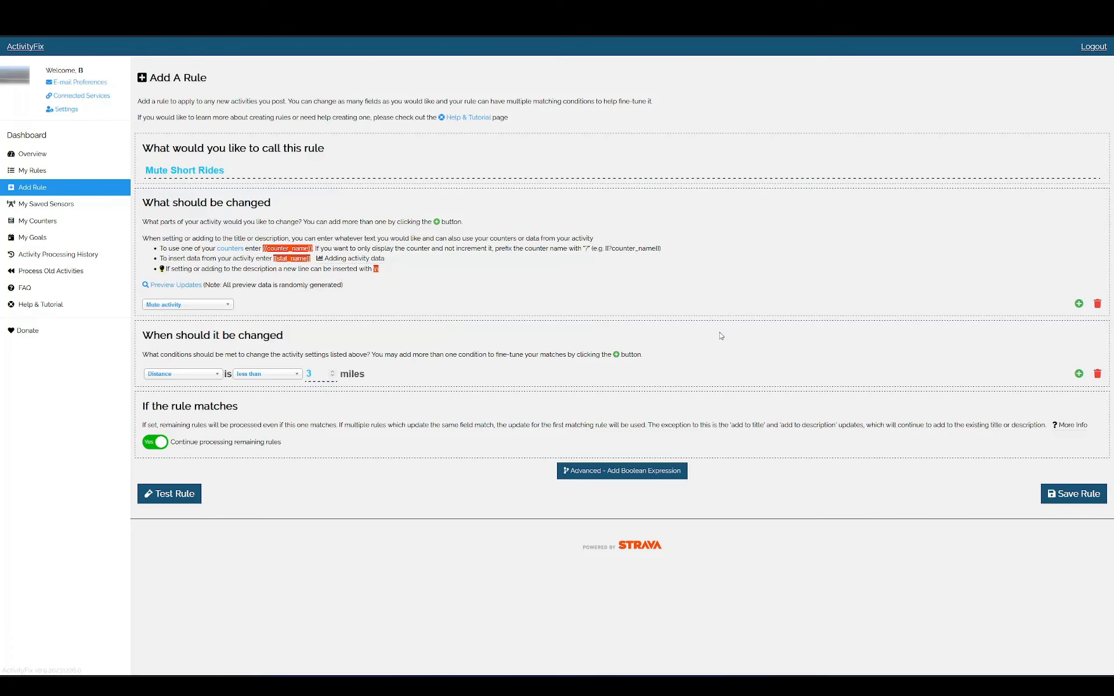
Save the Mute Short Rides rule and view it in the list of rules
{"action": "left_click", "coordinate": [1068, 498]}
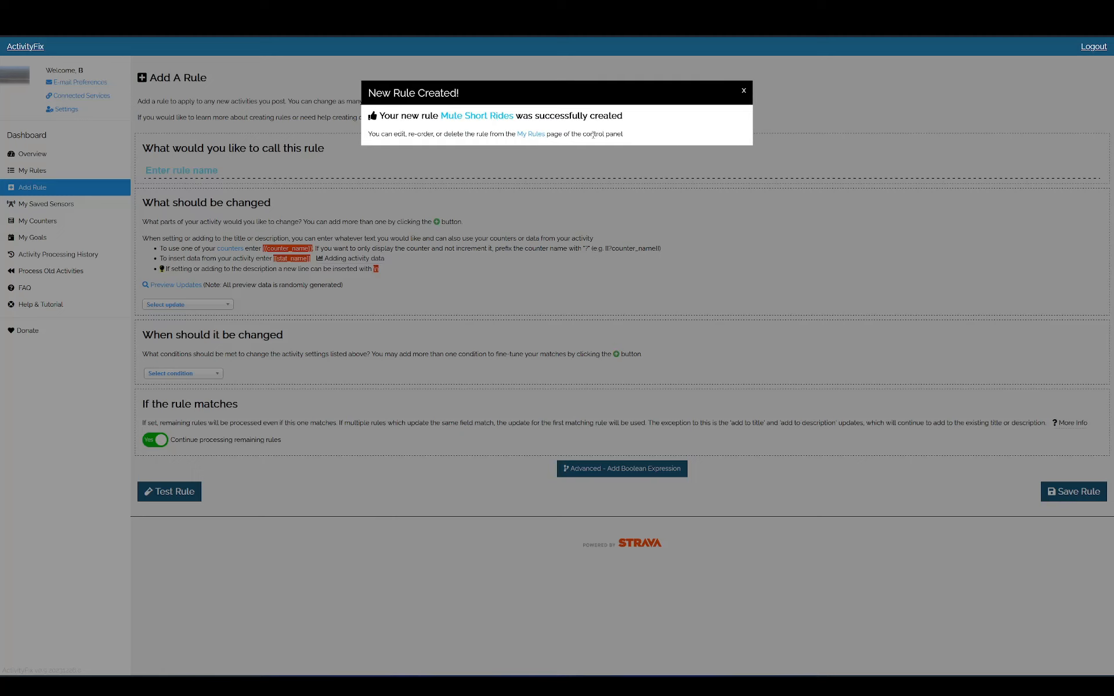
{"action": "left_click", "coordinate": [531, 135]}
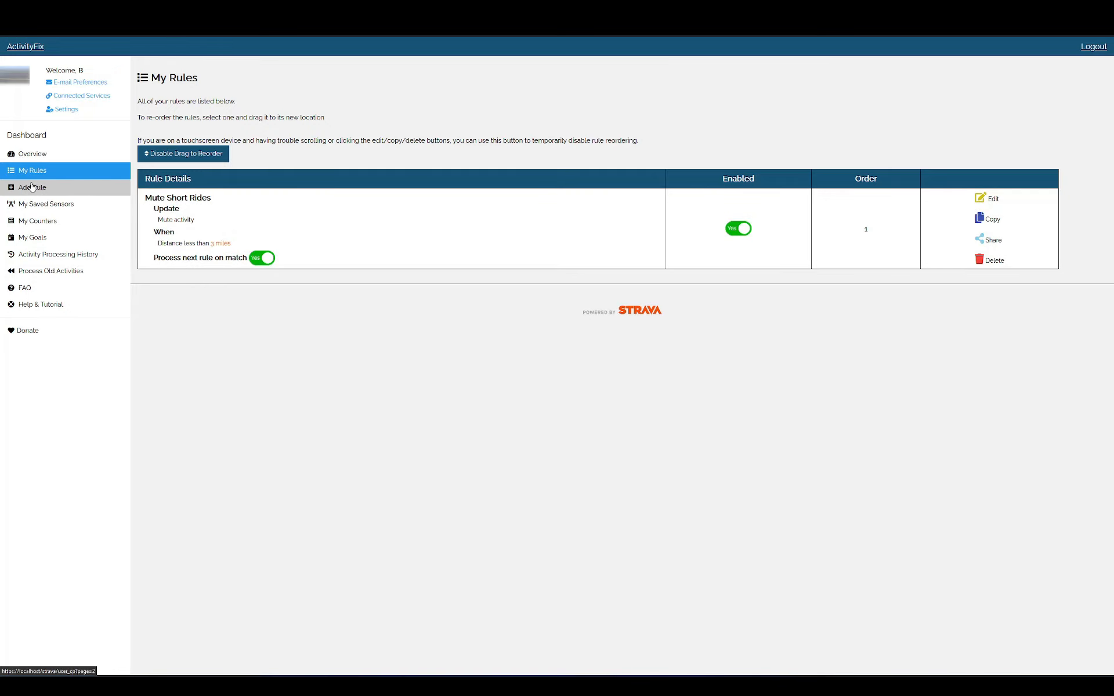
Start another rule named "Home to Work" with the Is commute update set to Set
{"action": "left_click", "coordinate": [33, 187]}
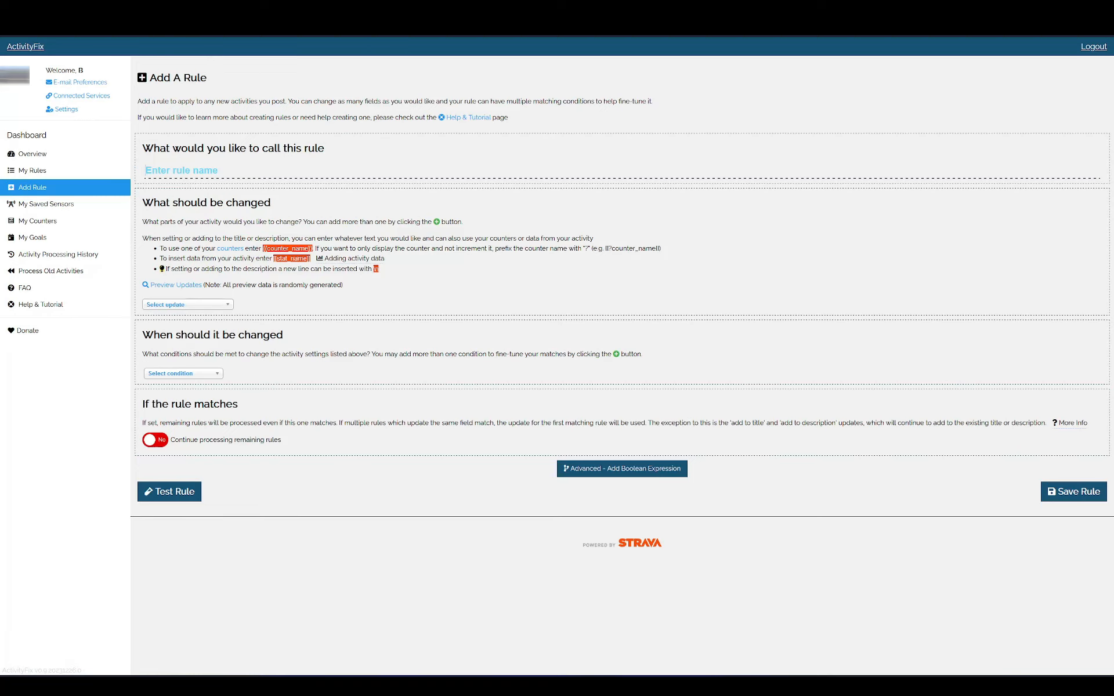
{"action": "type", "text": "Home to Work"}
{"action": "left_click", "coordinate": [214, 309]}
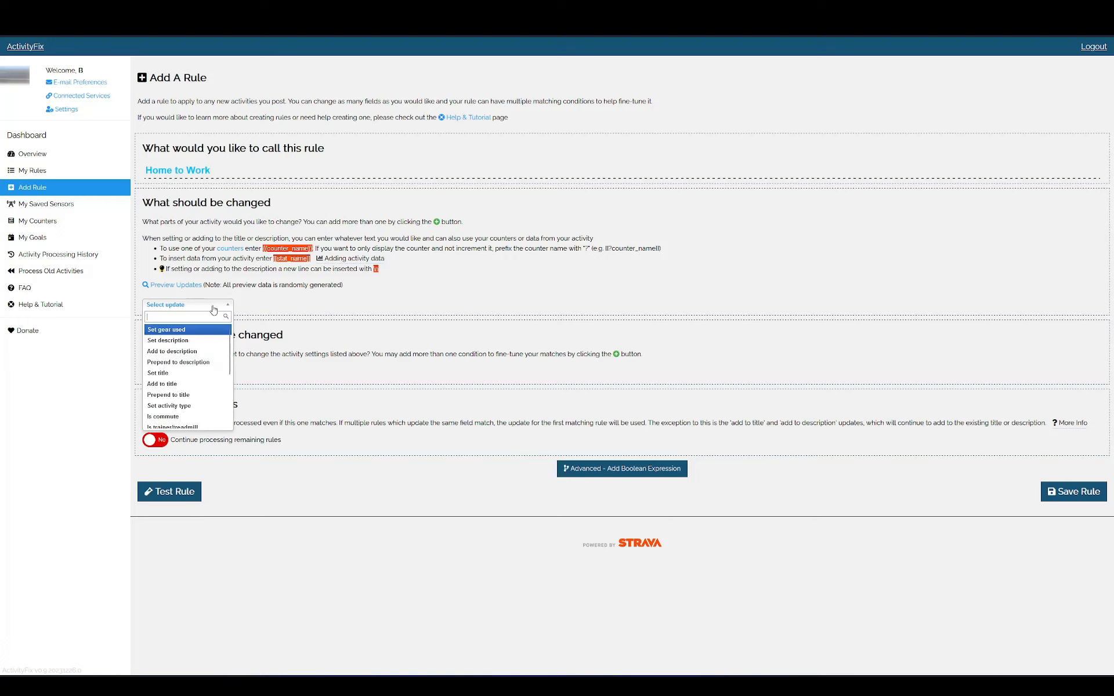
{"action": "type", "text": "comm"}
{"action": "left_click", "coordinate": [182, 332]}
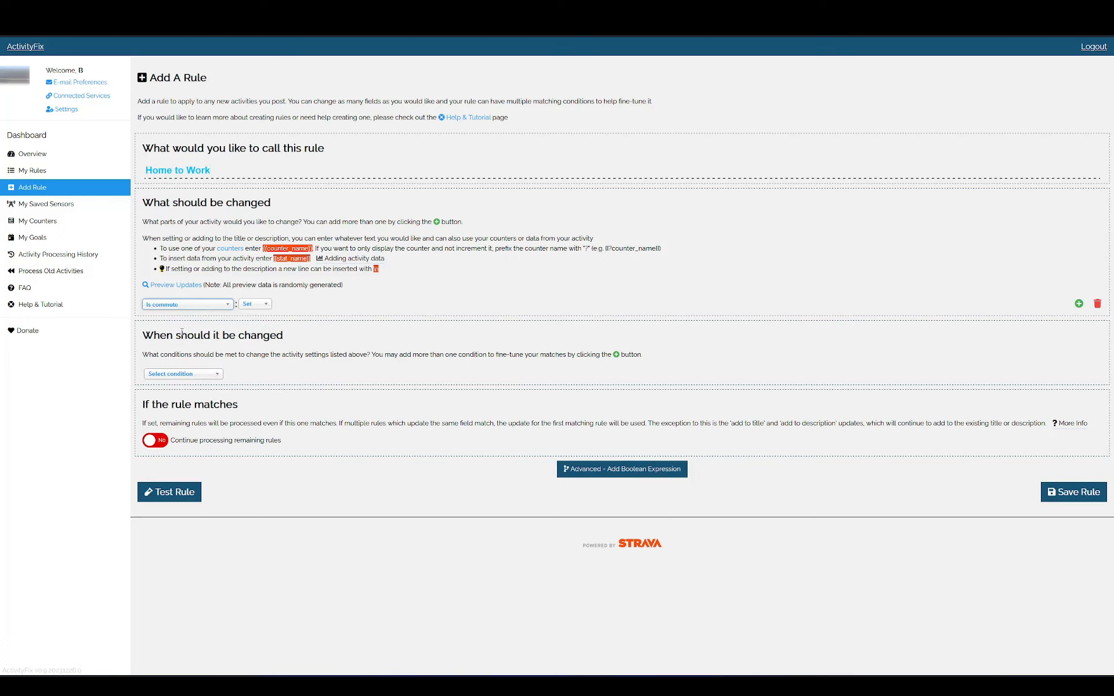
{"action": "left_click", "coordinate": [254, 304]}
{"action": "left_click", "coordinate": [254, 325]}
Add a second update to the rule that sets the activity title to "Home to Work"
{"action": "left_click", "coordinate": [1079, 304]}
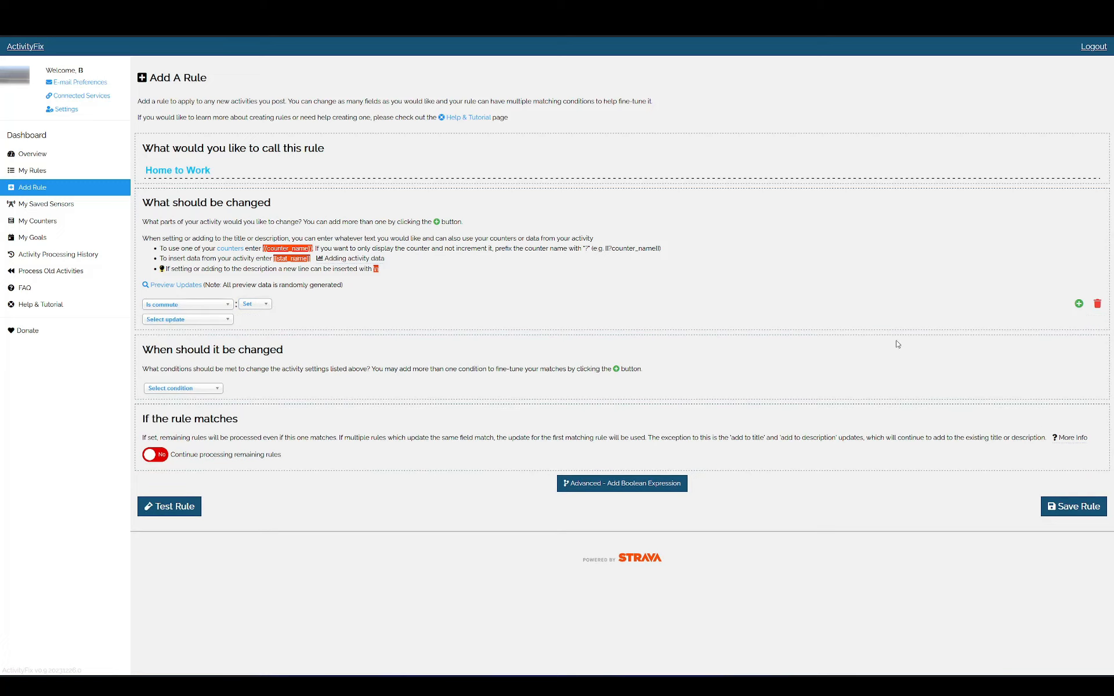
{"action": "left_click", "coordinate": [214, 321]}
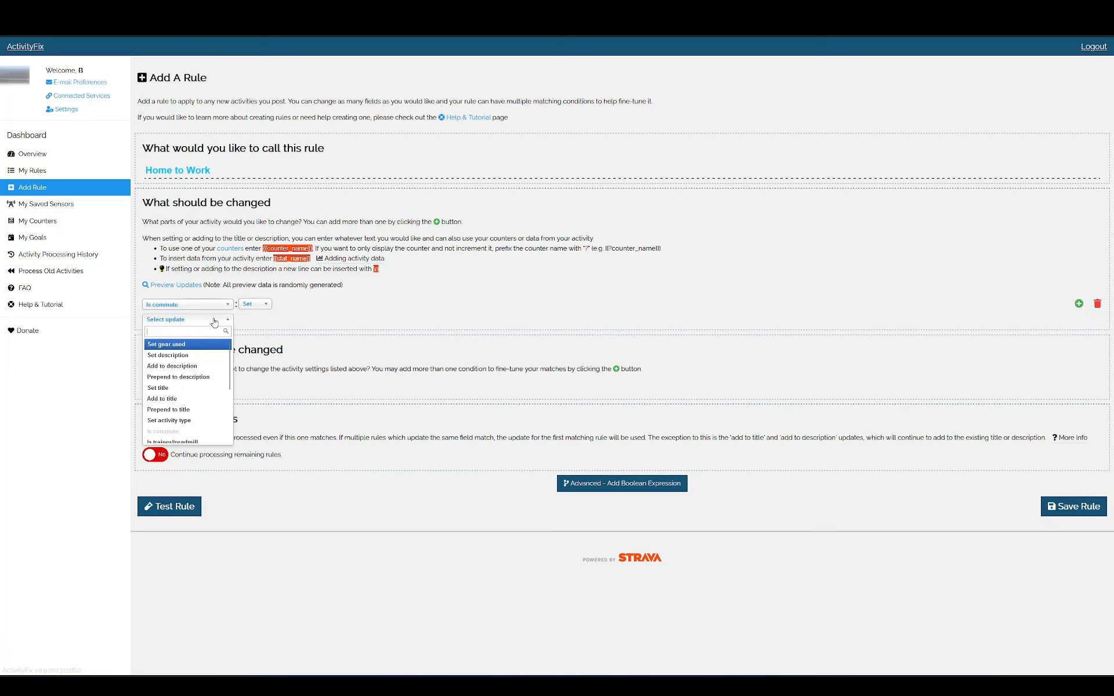
{"action": "type", "text": "title"}
{"action": "left_click", "coordinate": [168, 346]}
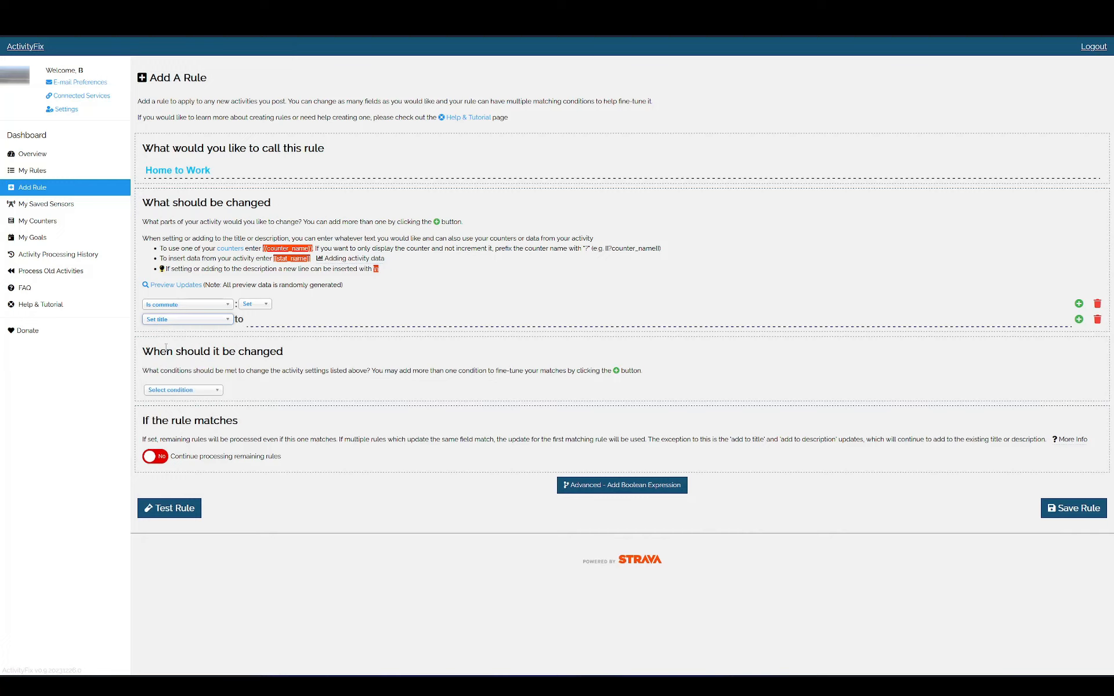
{"action": "type", "text": "Home to Work"}
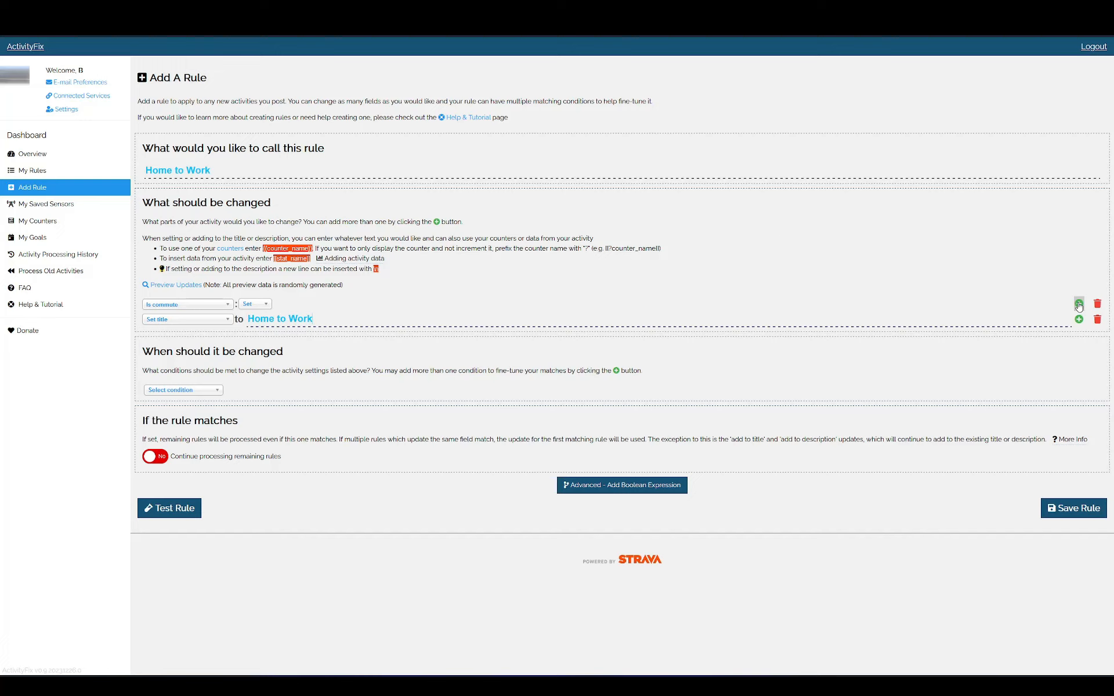
{"action": "left_click", "coordinate": [1078, 319]}
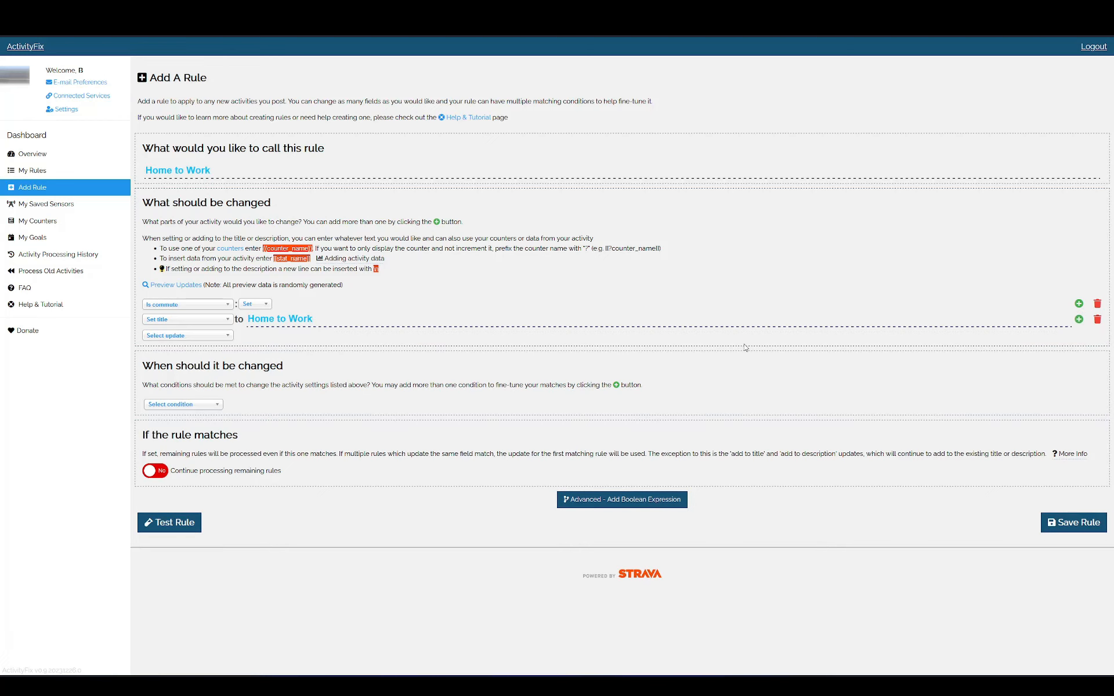
{"action": "left_click", "coordinate": [217, 335]}
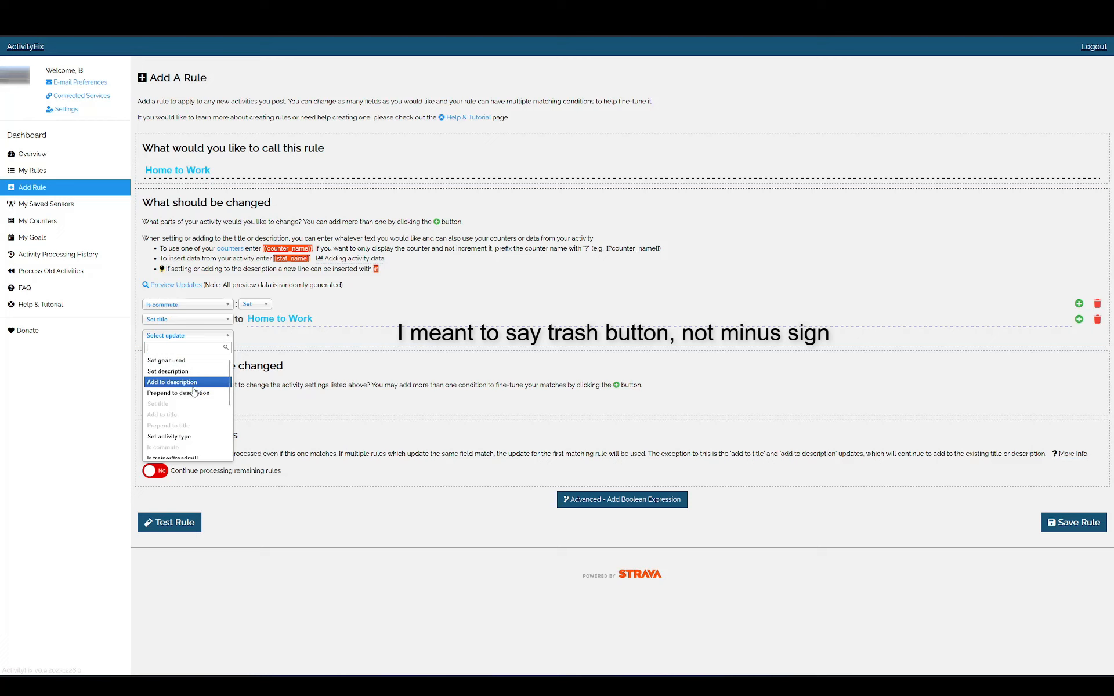
{"action": "left_click", "coordinate": [192, 436]}
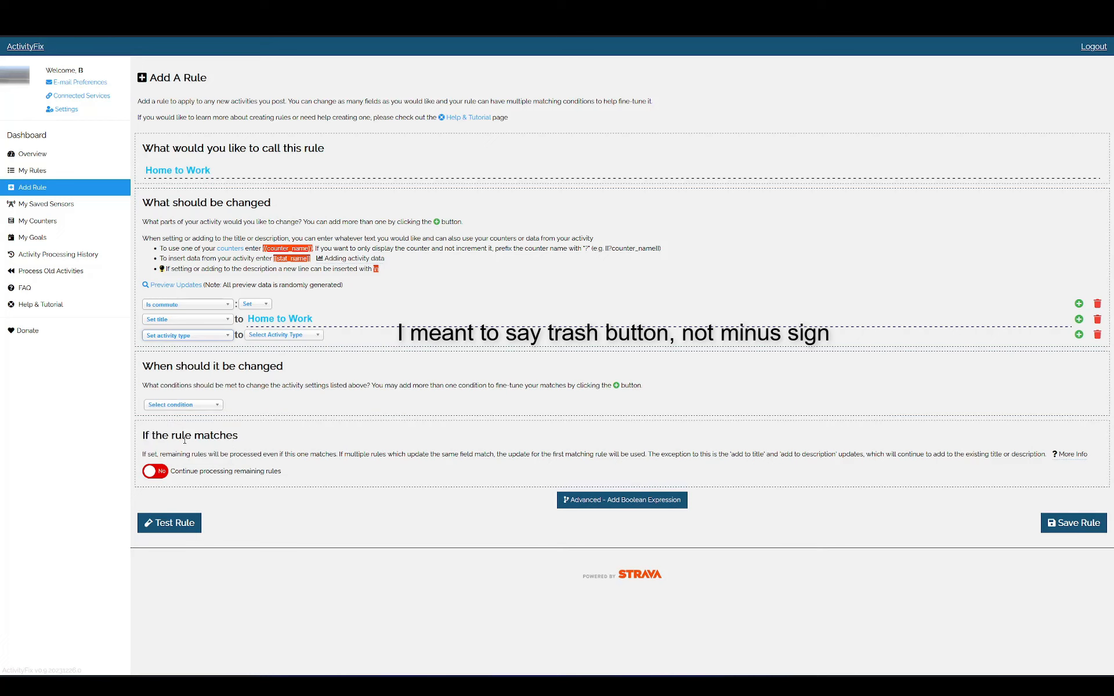
{"action": "left_click", "coordinate": [279, 335]}
{"action": "left_click", "coordinate": [278, 336]}
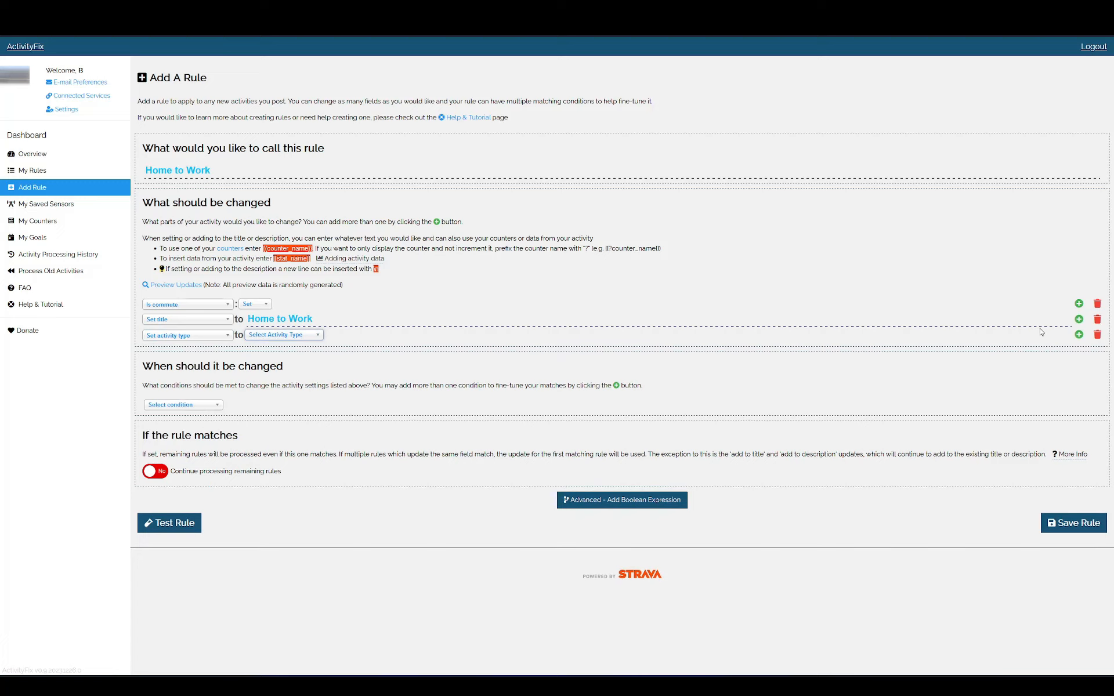
{"action": "left_click", "coordinate": [1098, 336]}
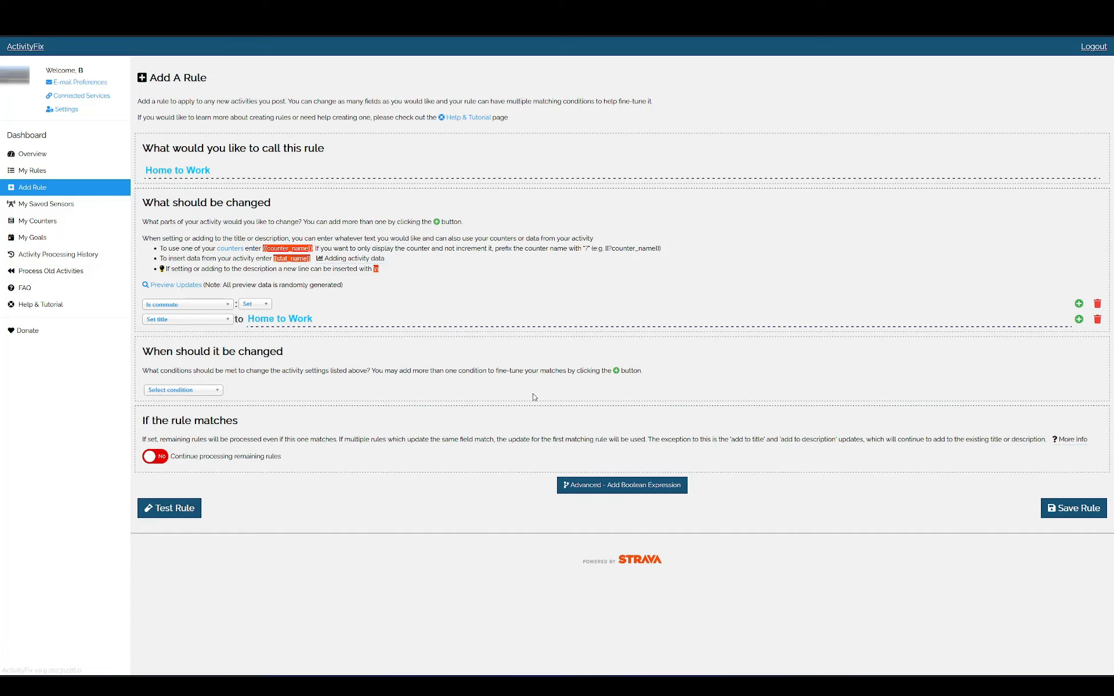
Add a Starting Location condition to the Home to Work rule with the comparison set to within
{"action": "left_click", "coordinate": [216, 397]}
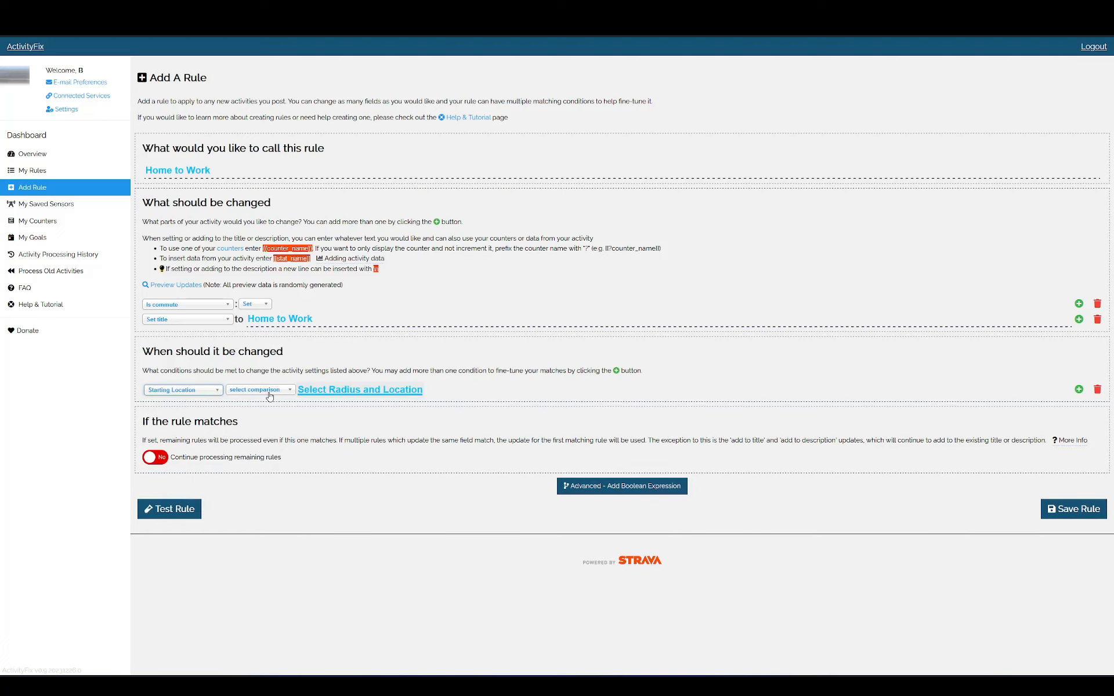
{"action": "left_click", "coordinate": [258, 389]}
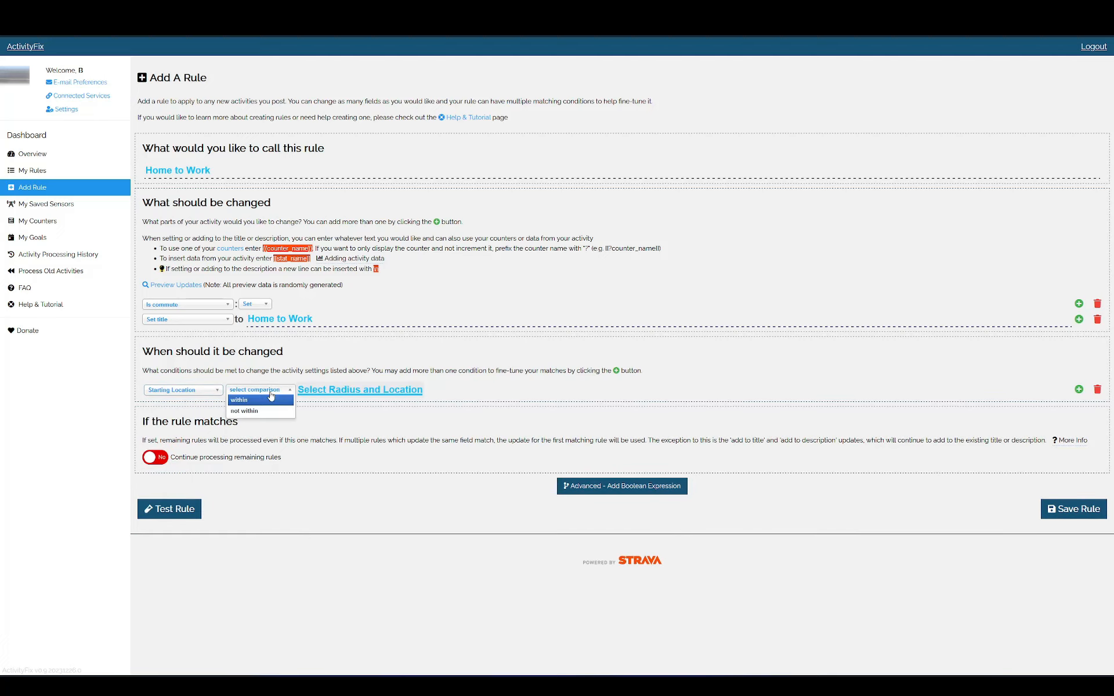
{"action": "left_click", "coordinate": [241, 401]}
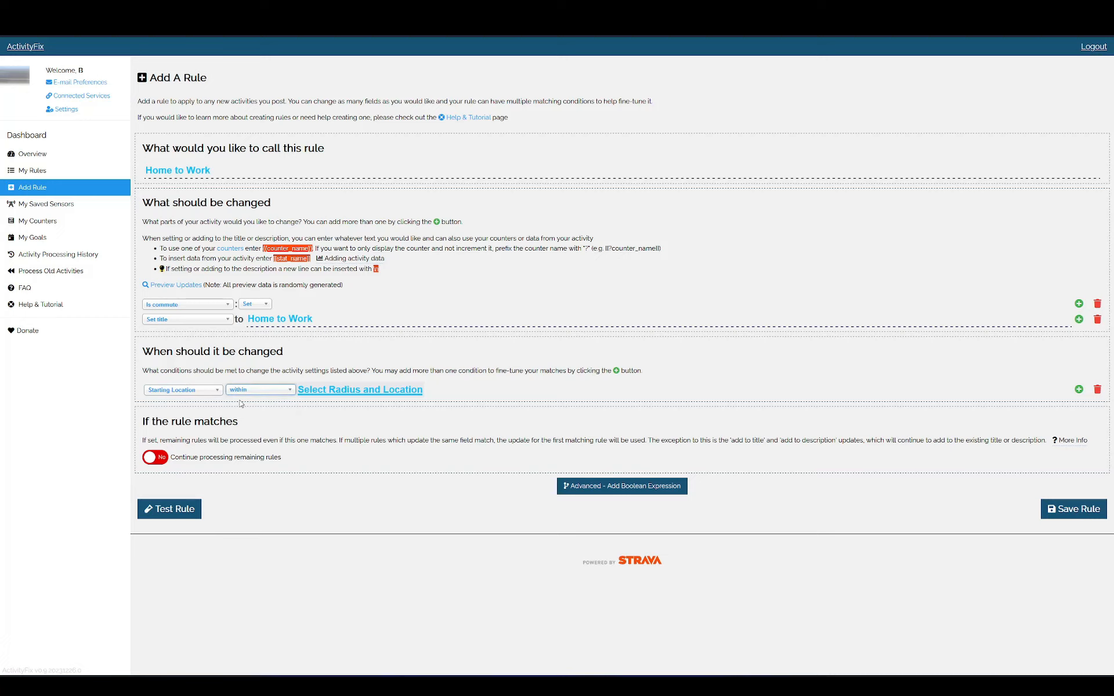
Block browser location access and set the starting location to Central Park, New York, with a 5000 ft radius
{"action": "left_click", "coordinate": [341, 392]}
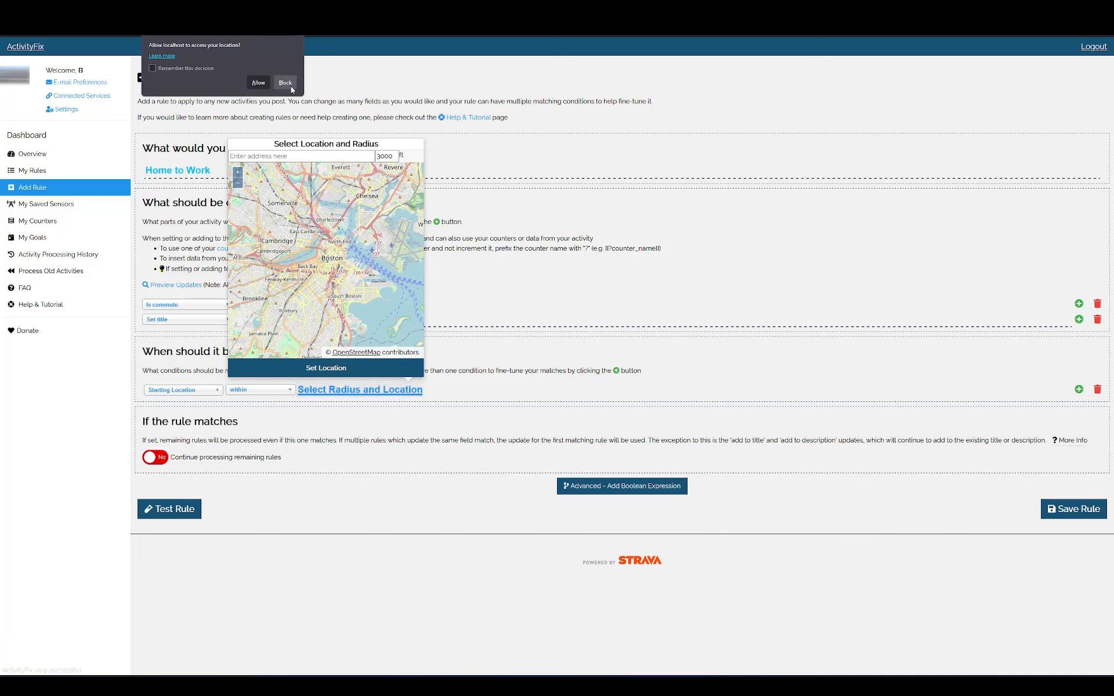
{"action": "left_click", "coordinate": [284, 83]}
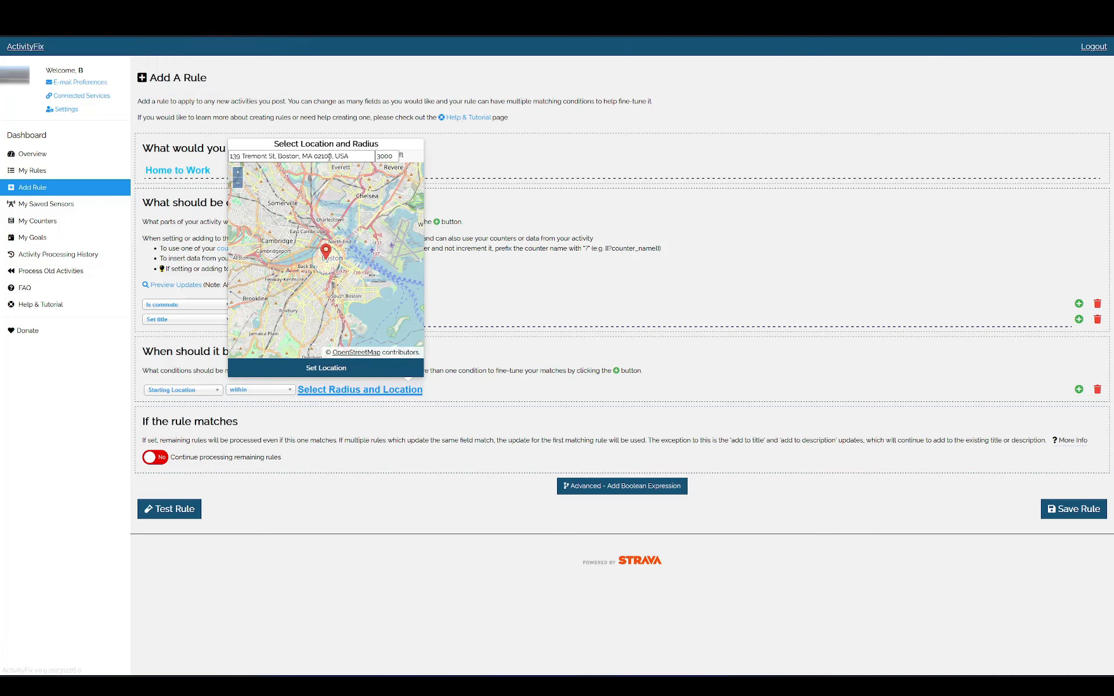
{"action": "double_click", "coordinate": [329, 156]}
{"action": "triple_click", "coordinate": [330, 157]}
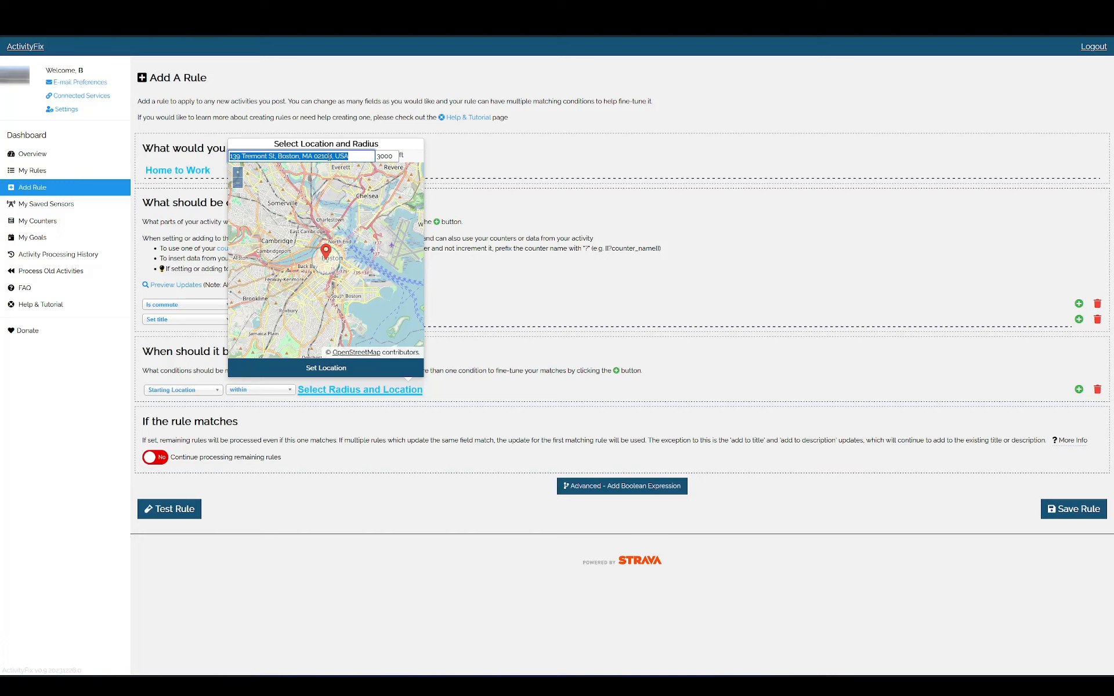
{"action": "type", "text": "Central Park"}
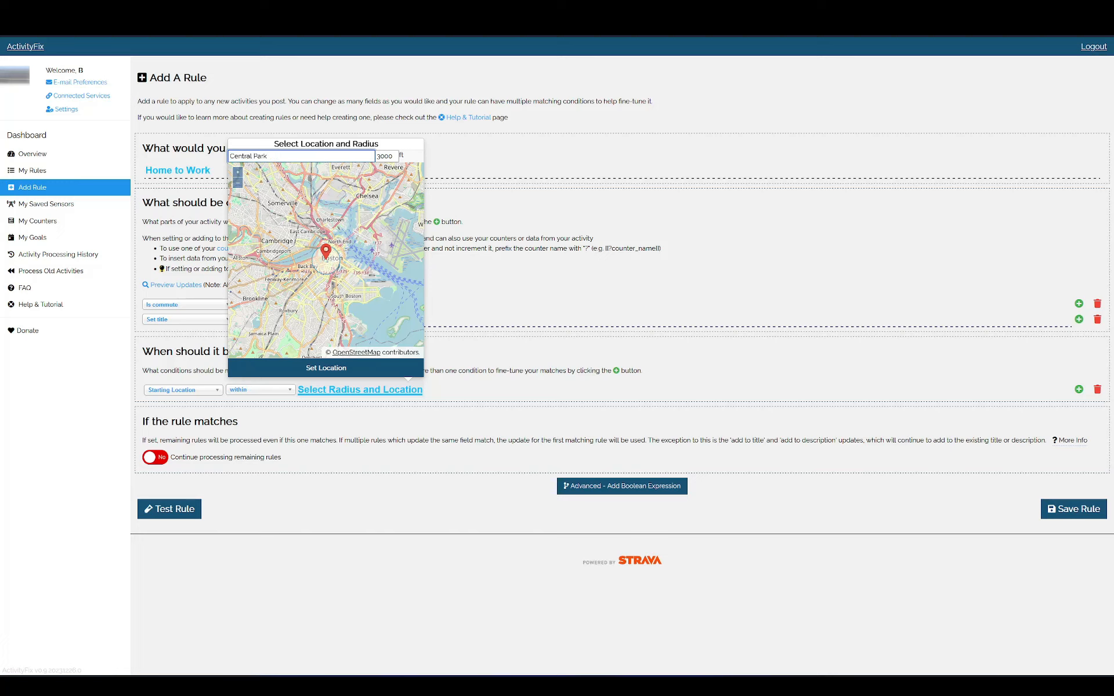
{"action": "key", "text": "Return"}
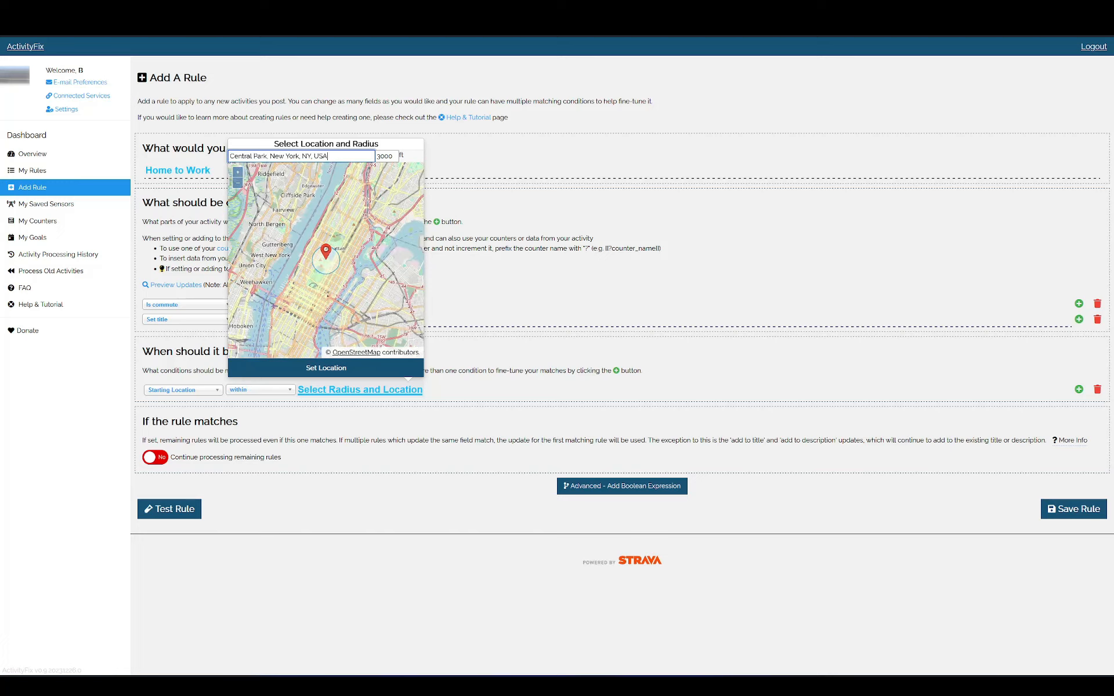
{"action": "double_click", "coordinate": [394, 155]}
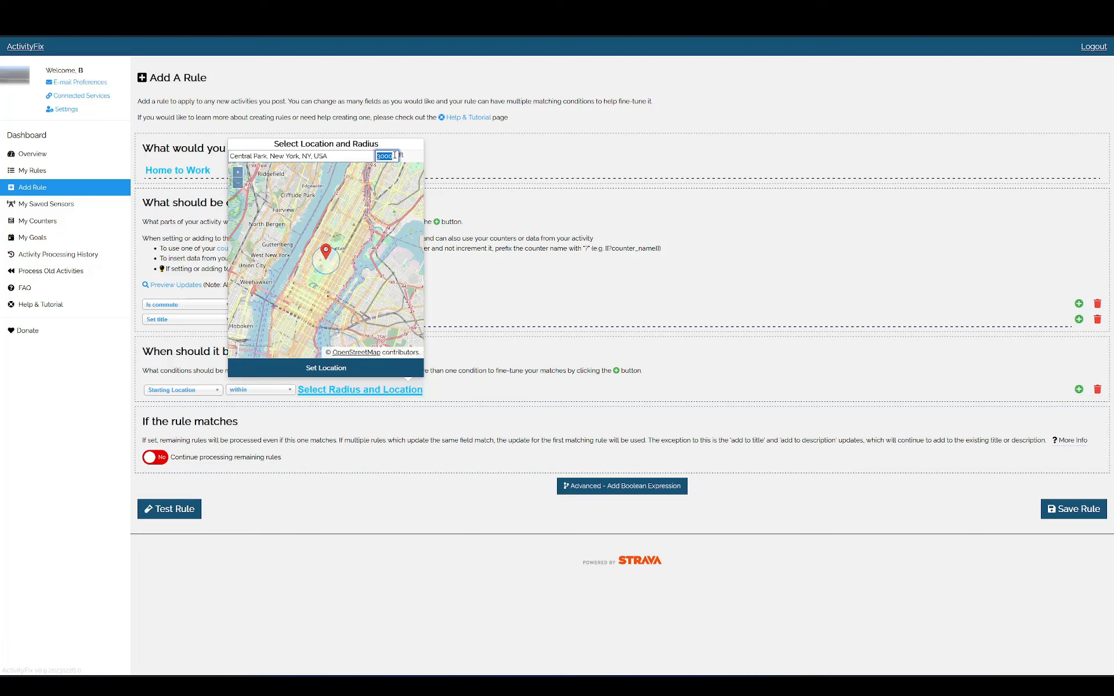
{"action": "type", "text": "5000"}
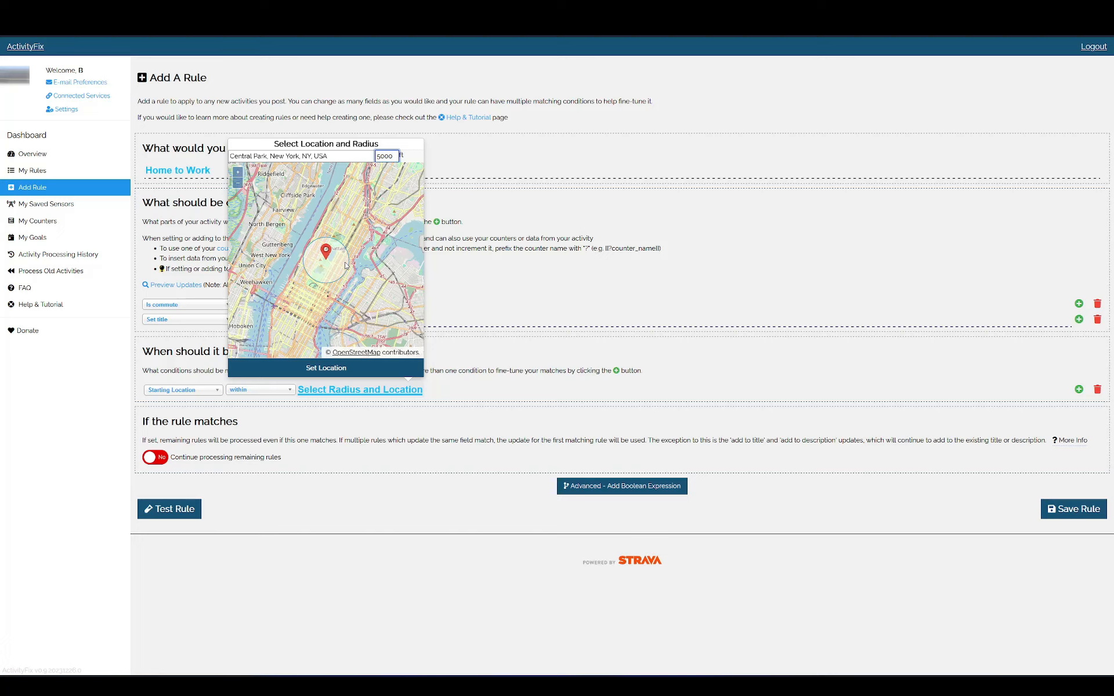
{"action": "left_click", "coordinate": [334, 370]}
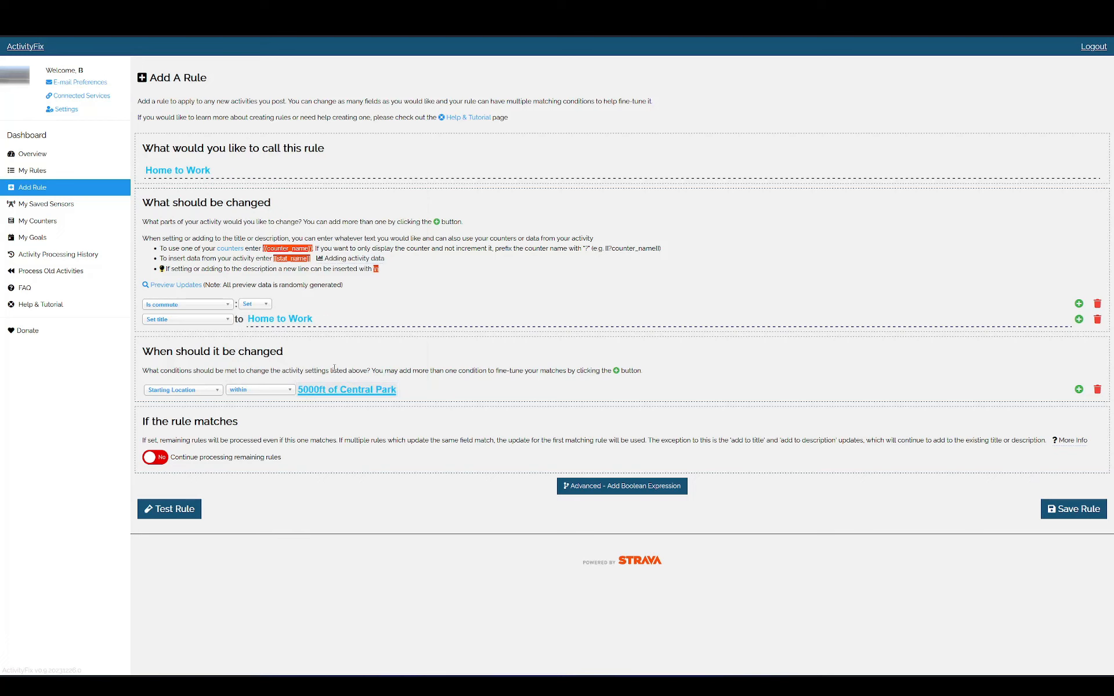
Add a second condition requiring the Ending Location to be within 5000 ft of Frisbee Hill
{"action": "left_click", "coordinate": [1079, 389]}
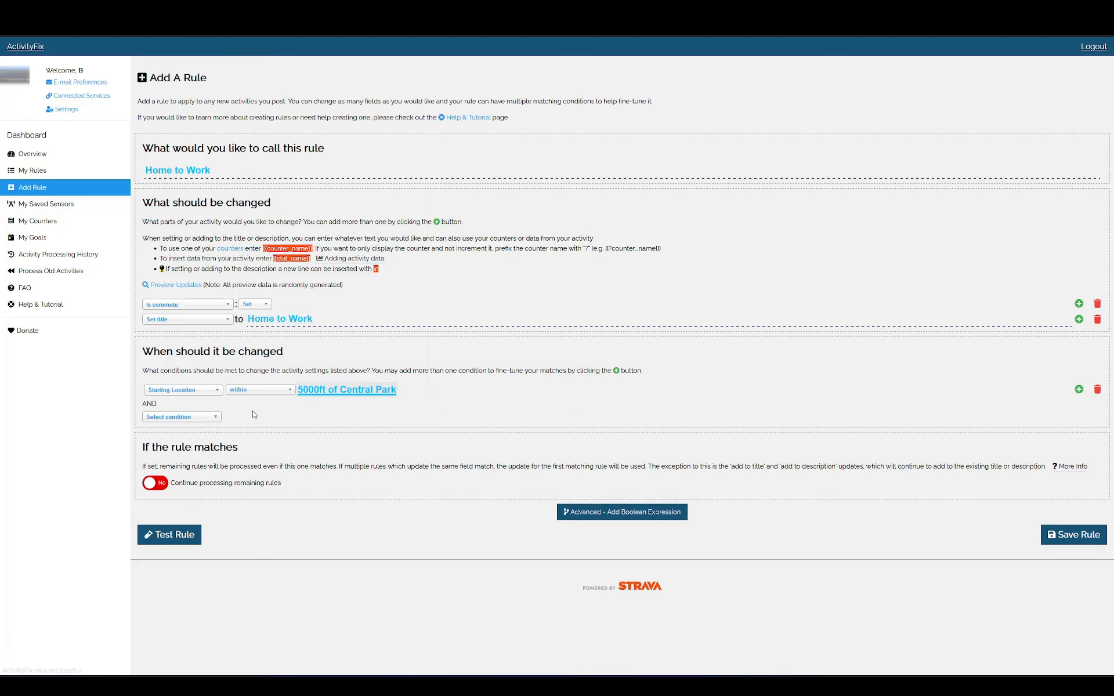
{"action": "left_click", "coordinate": [203, 416]}
{"action": "left_click", "coordinate": [183, 451]}
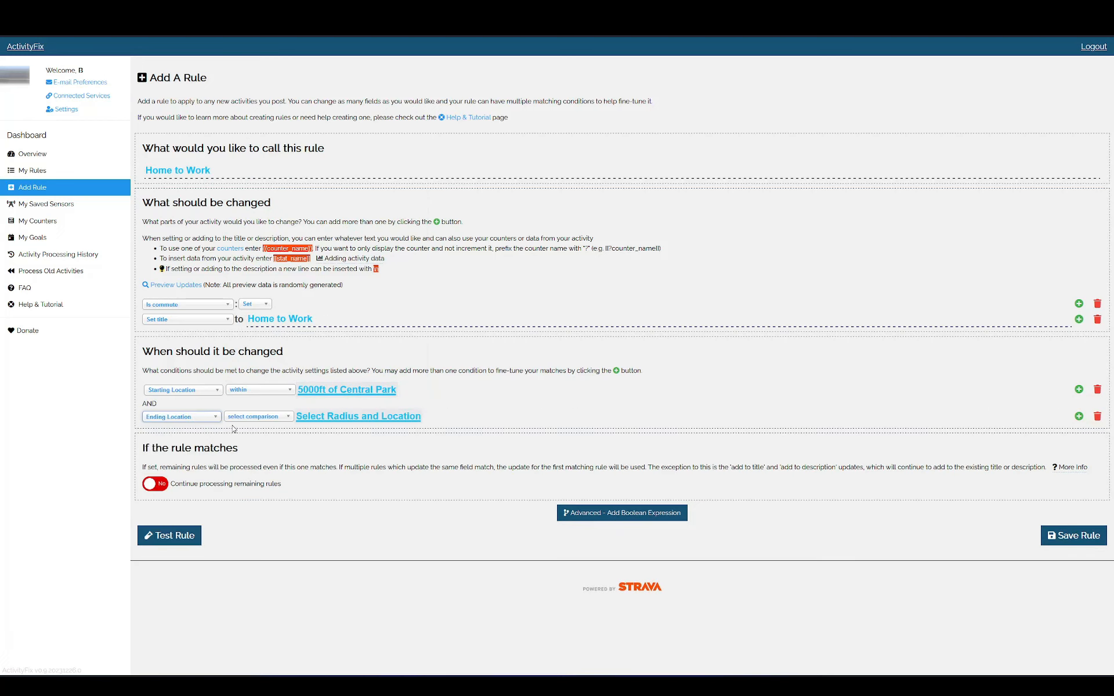
{"action": "left_click", "coordinate": [243, 420]}
{"action": "left_click", "coordinate": [245, 430]}
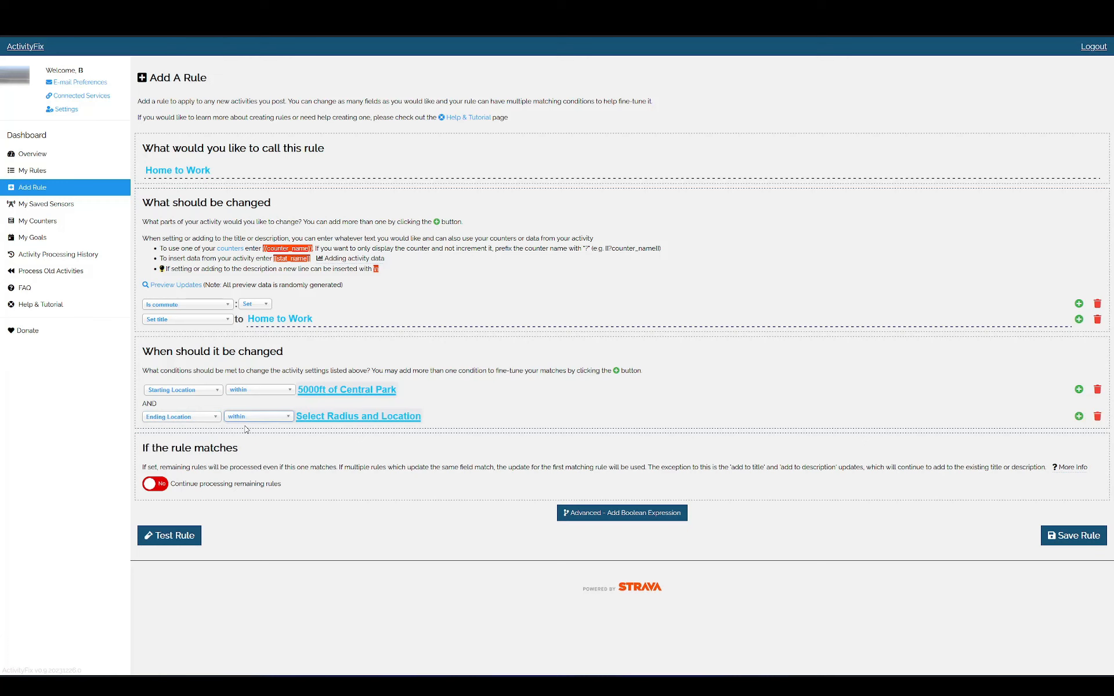
{"action": "left_click", "coordinate": [333, 417]}
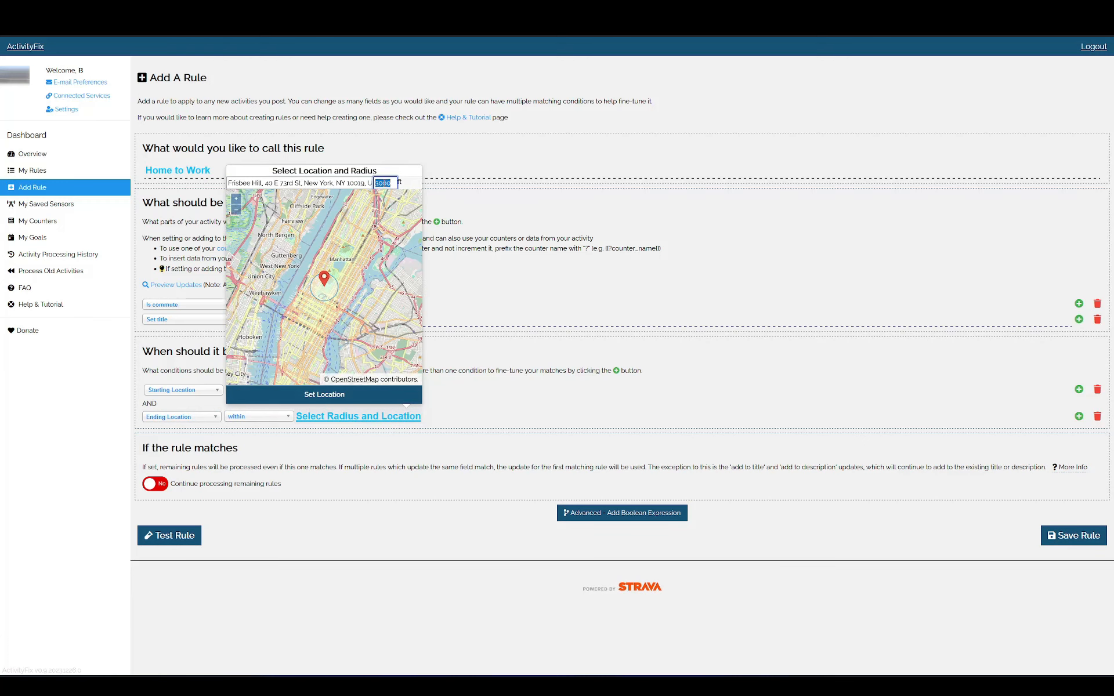
{"action": "type", "text": "5000"}
{"action": "left_click", "coordinate": [334, 397]}
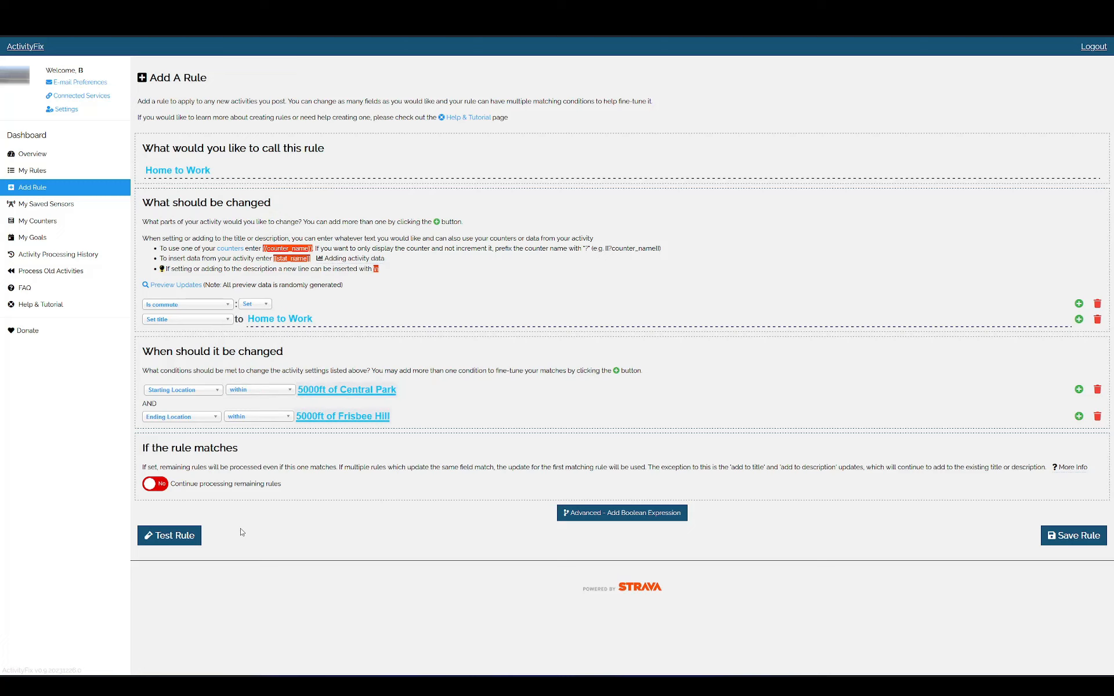
Test the Home to Work rule against a Strava activity URL, check the match report, and close the test dialog
{"action": "left_click", "coordinate": [192, 537]}
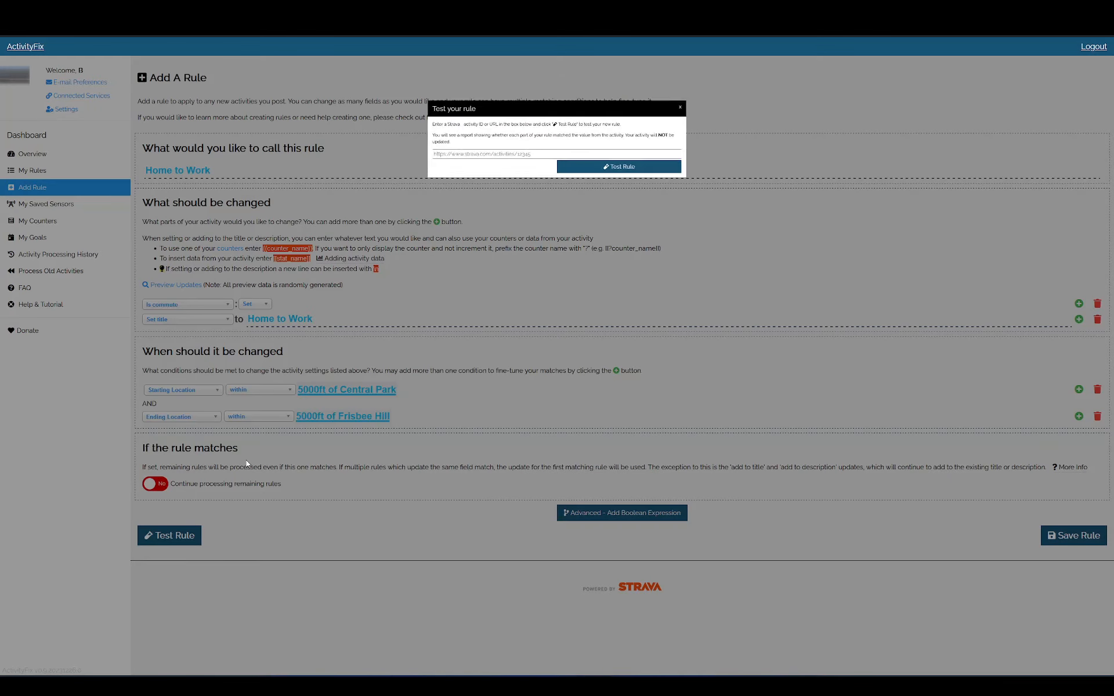
{"action": "left_click", "coordinate": [453, 162]}
{"action": "key", "text": "ctrl+v"}
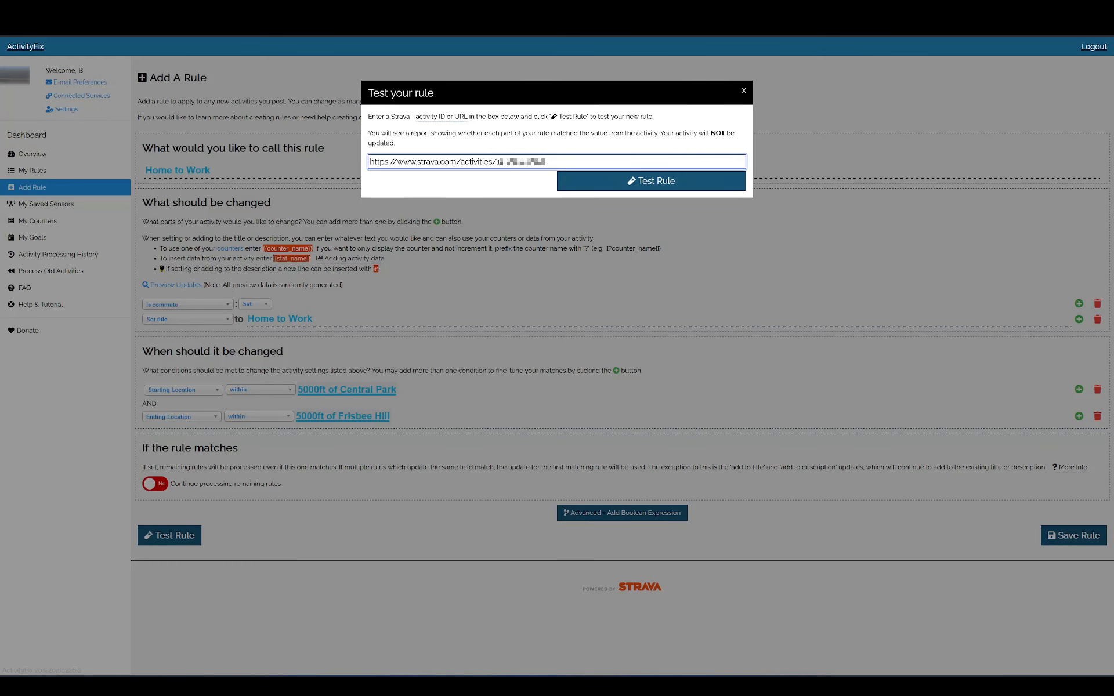
{"action": "left_click", "coordinate": [589, 180]}
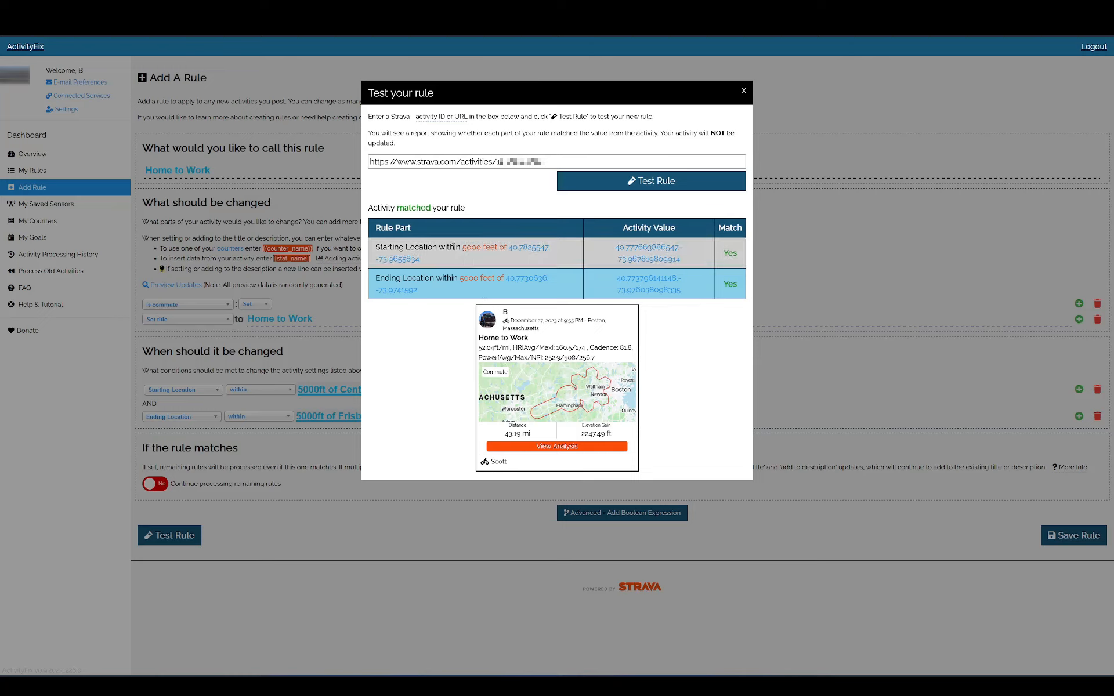
{"action": "triple_click", "coordinate": [386, 206]}
{"action": "left_click", "coordinate": [386, 206]}
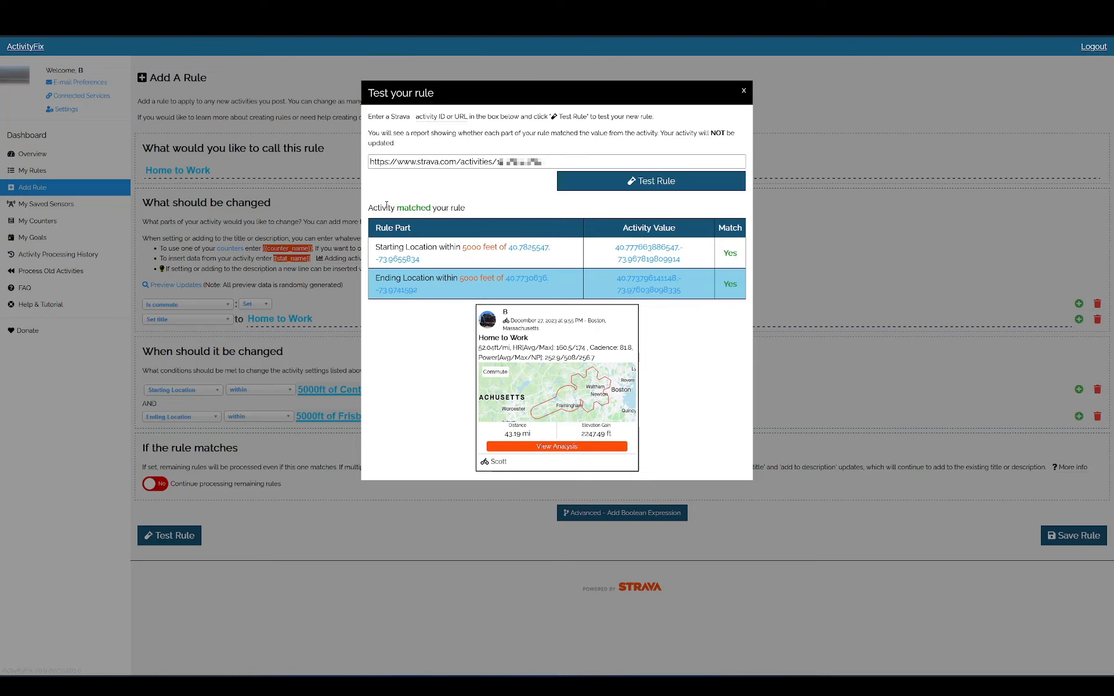
{"action": "left_click", "coordinate": [745, 91]}
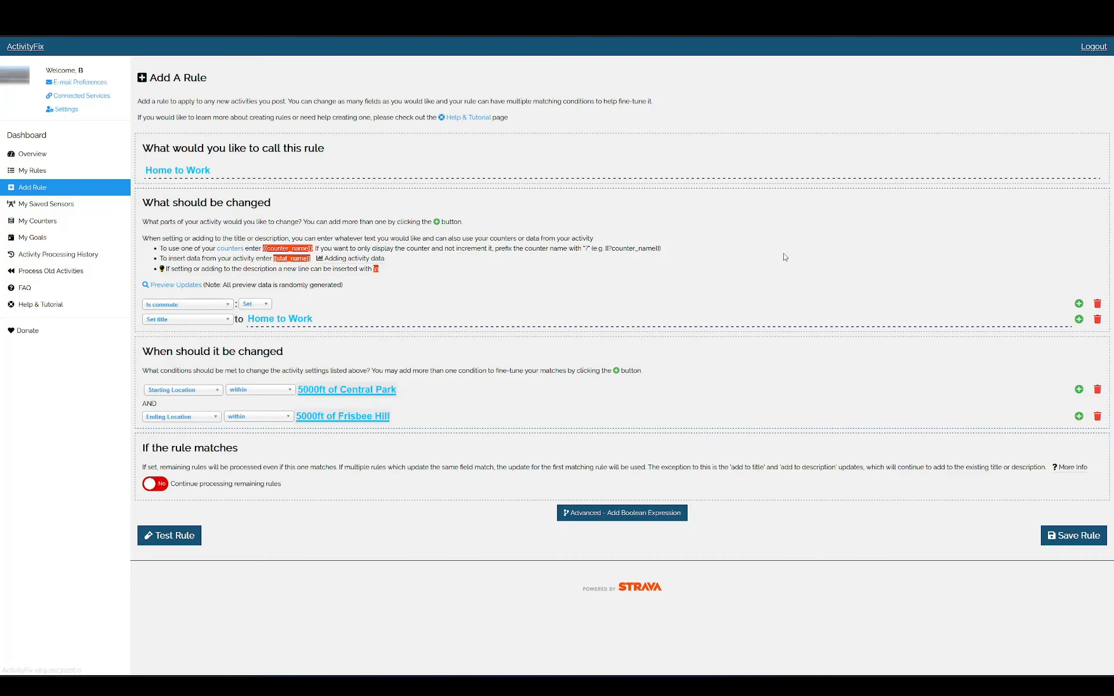
Save the Home to Work rule and view it in the list of rules
{"action": "left_click", "coordinate": [1069, 537]}
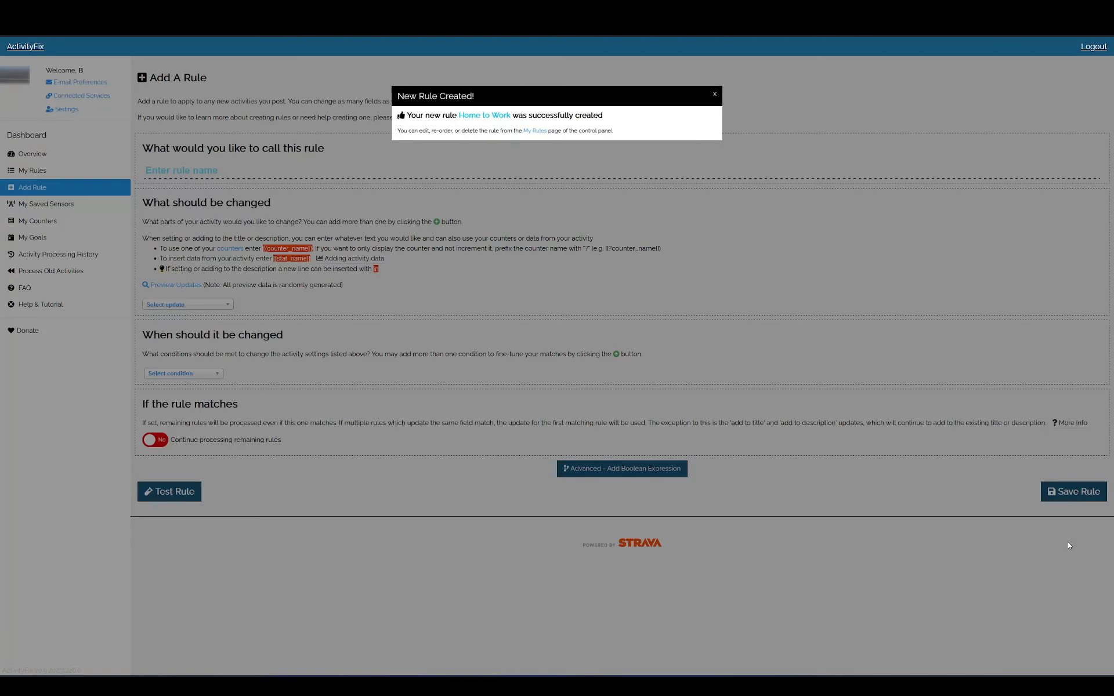
{"action": "left_click", "coordinate": [525, 138]}
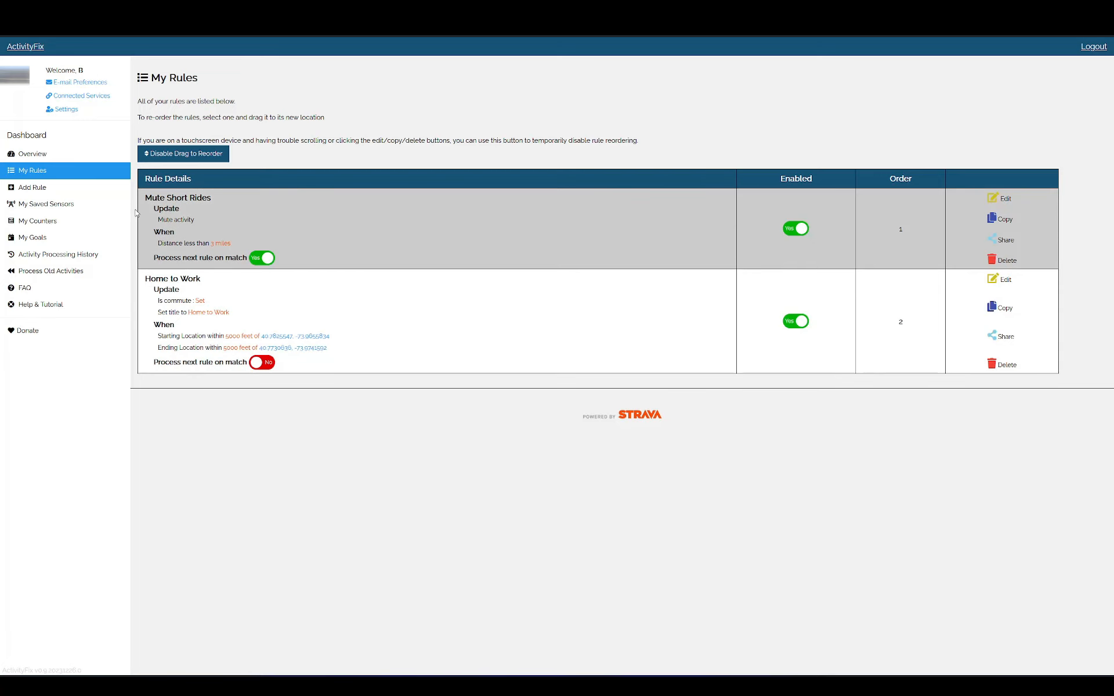
Start another rule named "Mute Activities" with Mute activity as its update
{"action": "left_click", "coordinate": [58, 189]}
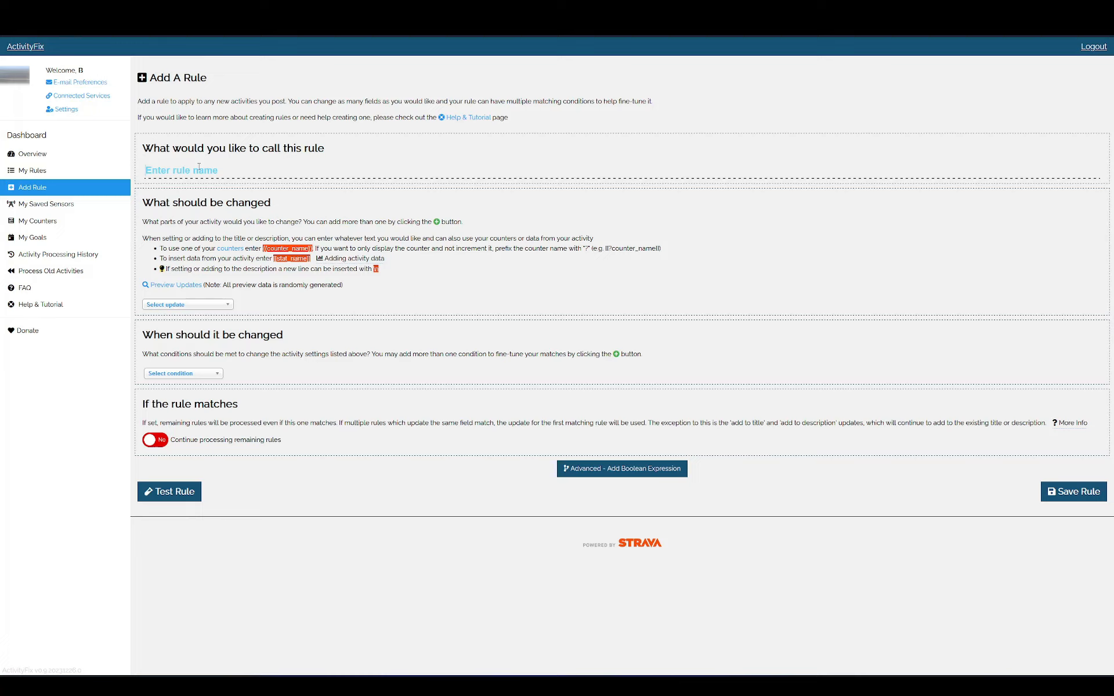
{"action": "type", "text": "Mute Activities"}
{"action": "left_click", "coordinate": [214, 305]}
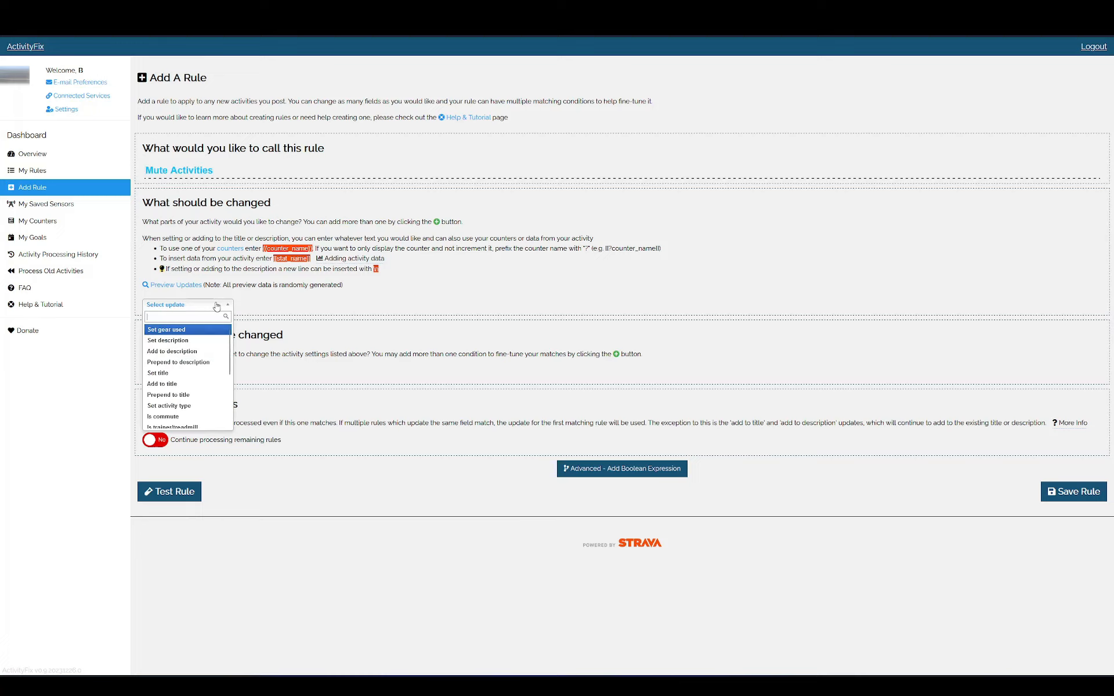
{"action": "type", "text": "mut"}
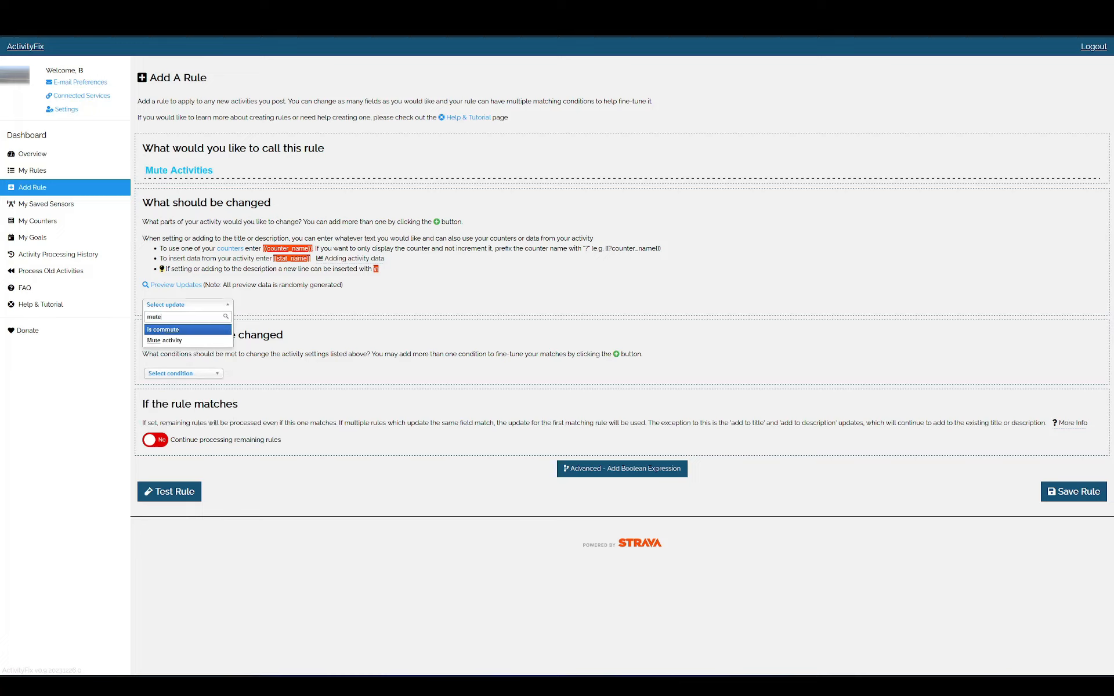
{"action": "type", "text": "e"}
{"action": "left_click", "coordinate": [178, 342]}
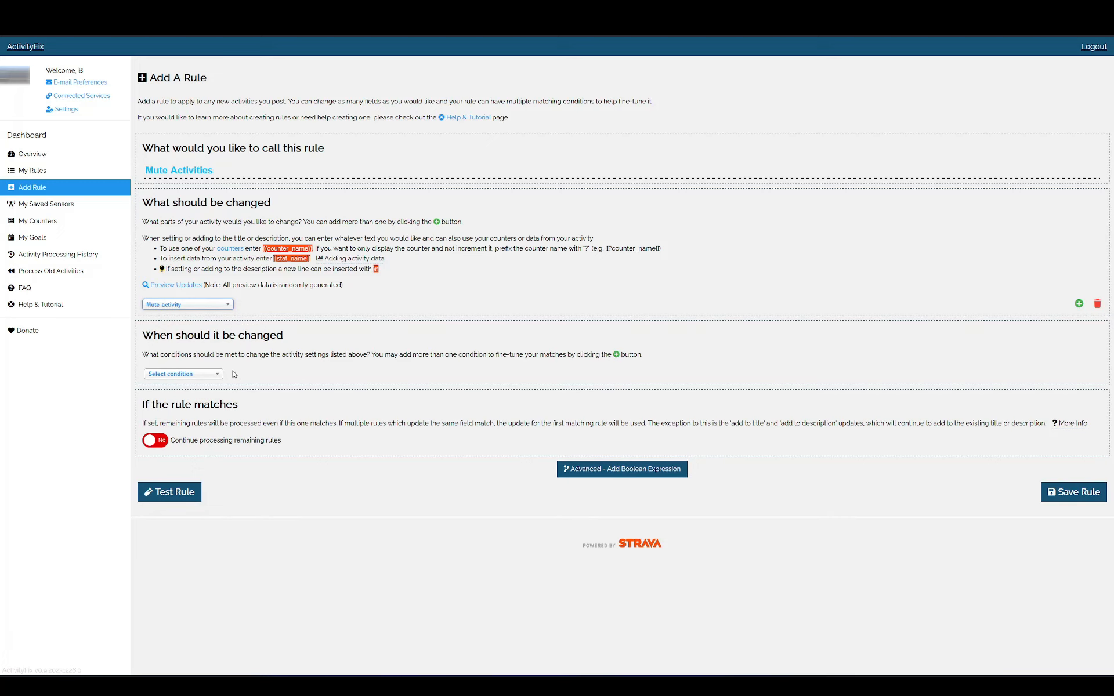
Add a condition to the Mute Activities rule that the activity type is Walk
{"action": "left_click", "coordinate": [213, 378]}
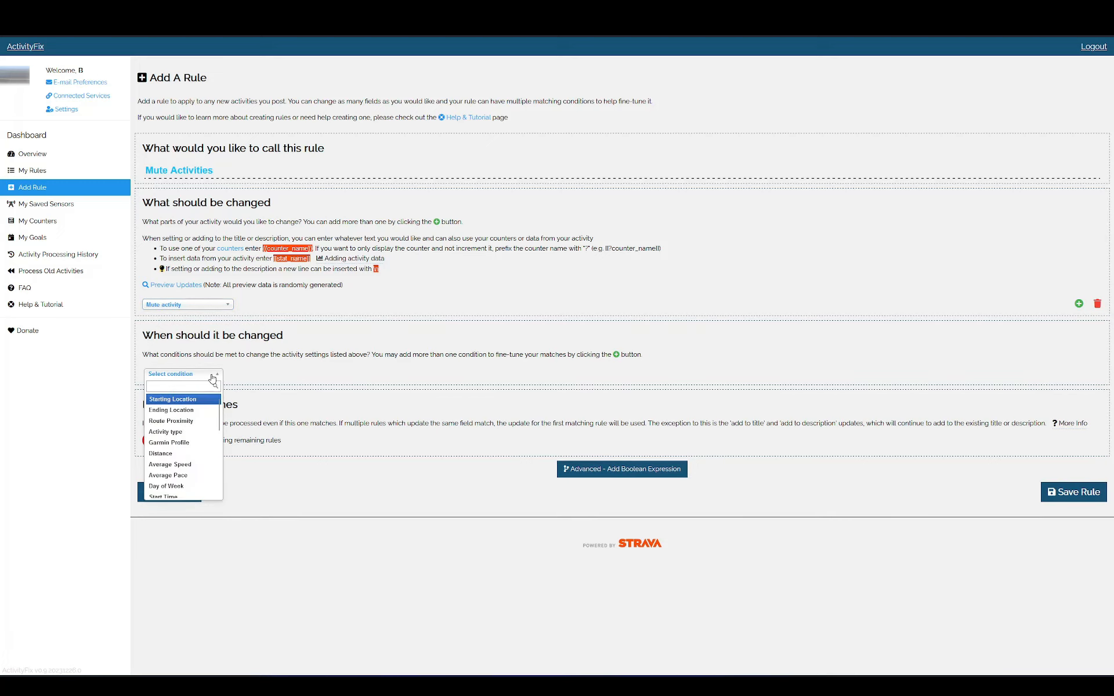
{"action": "type", "text": "acti"}
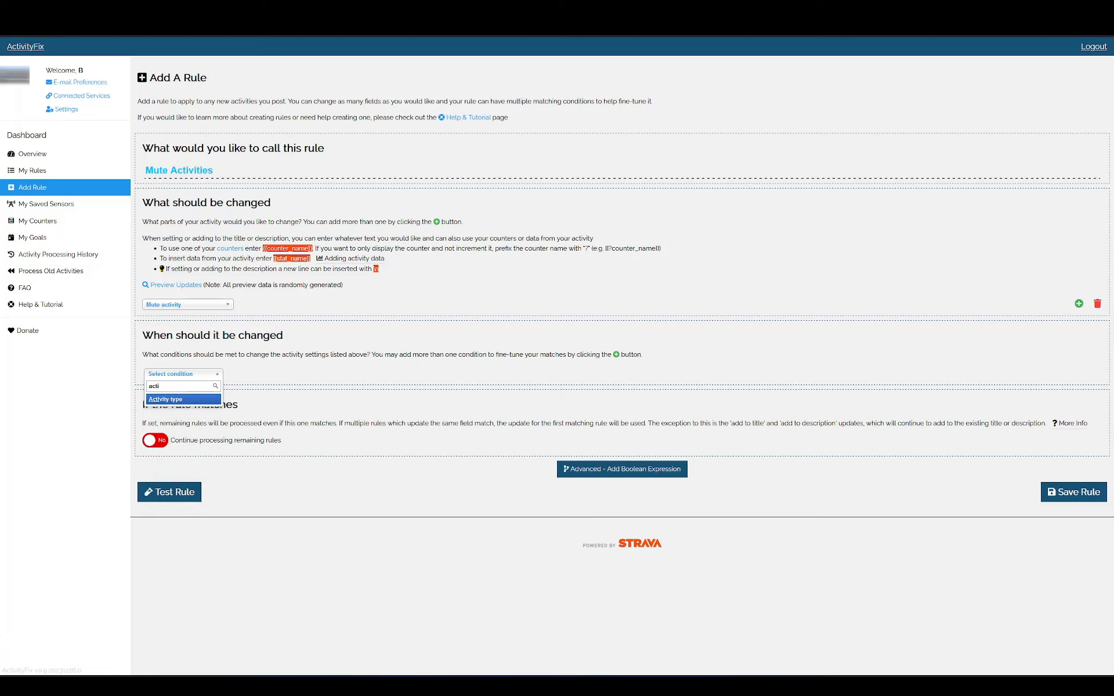
{"action": "left_click", "coordinate": [184, 400]}
{"action": "left_click", "coordinate": [254, 374]}
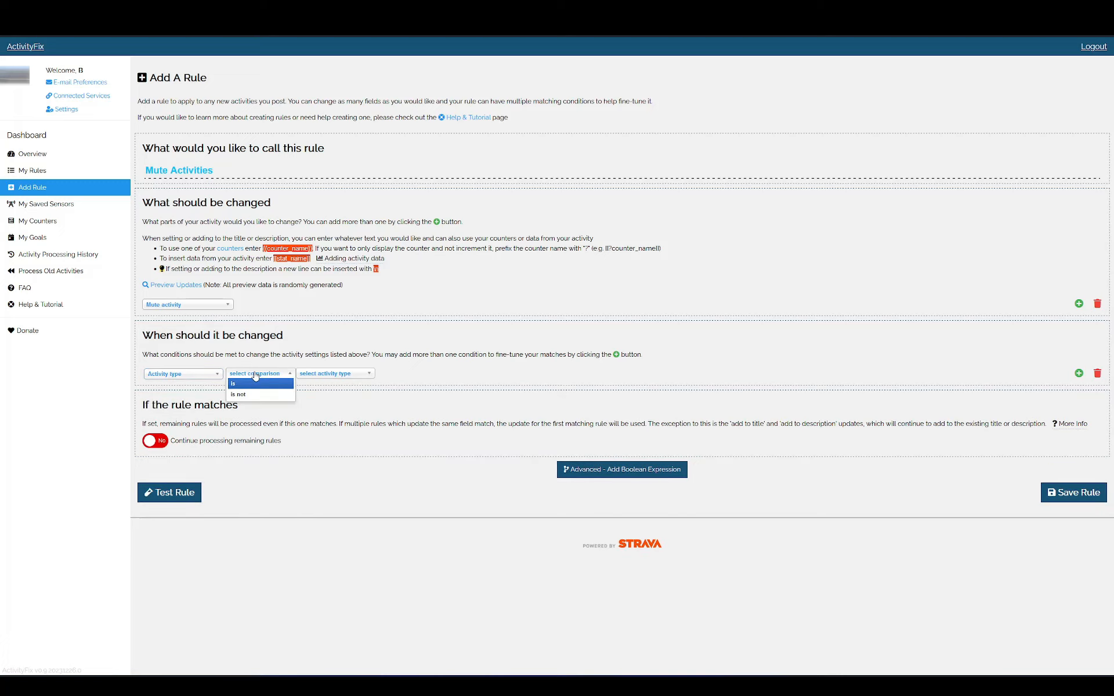
{"action": "left_click", "coordinate": [244, 386]}
{"action": "left_click", "coordinate": [332, 378]}
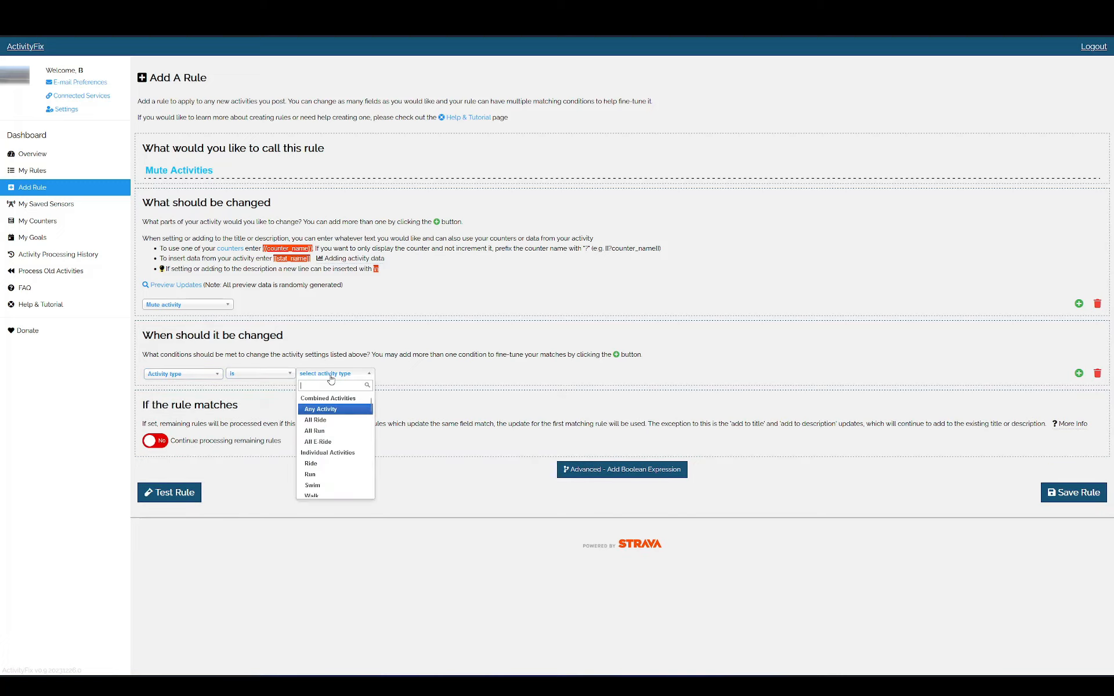
{"action": "type", "text": "walk"}
{"action": "left_click", "coordinate": [316, 409]}
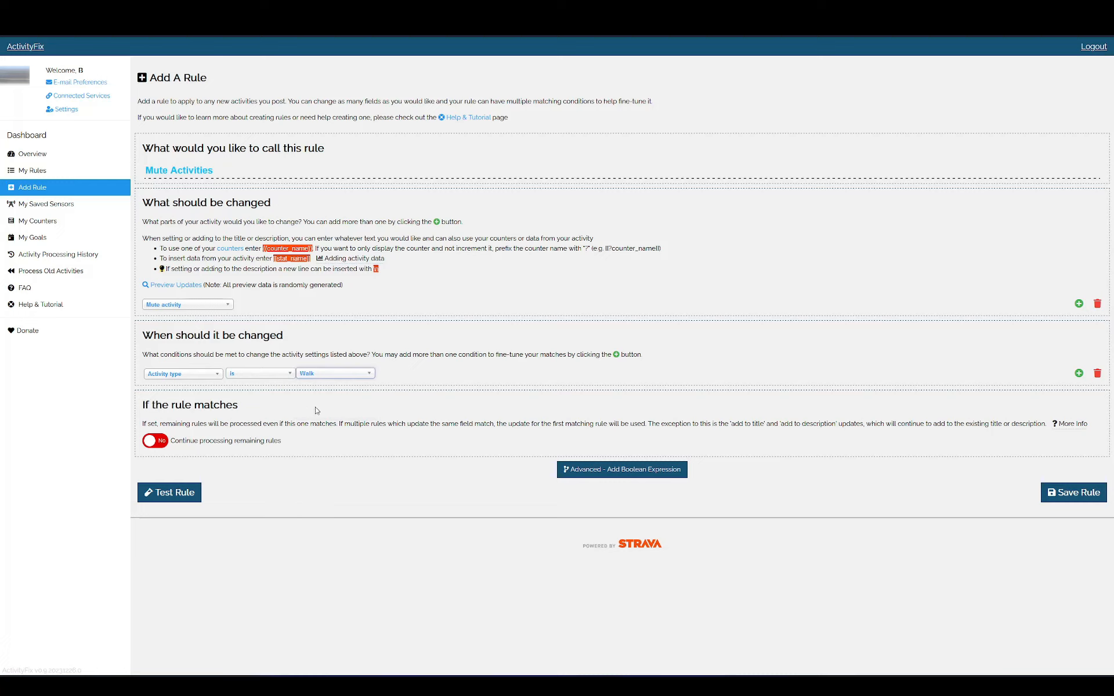
Add a second condition to the Mute Activities rule that the activity type is Weight Training
{"action": "left_click", "coordinate": [1079, 373]}
{"action": "left_click", "coordinate": [194, 402]}
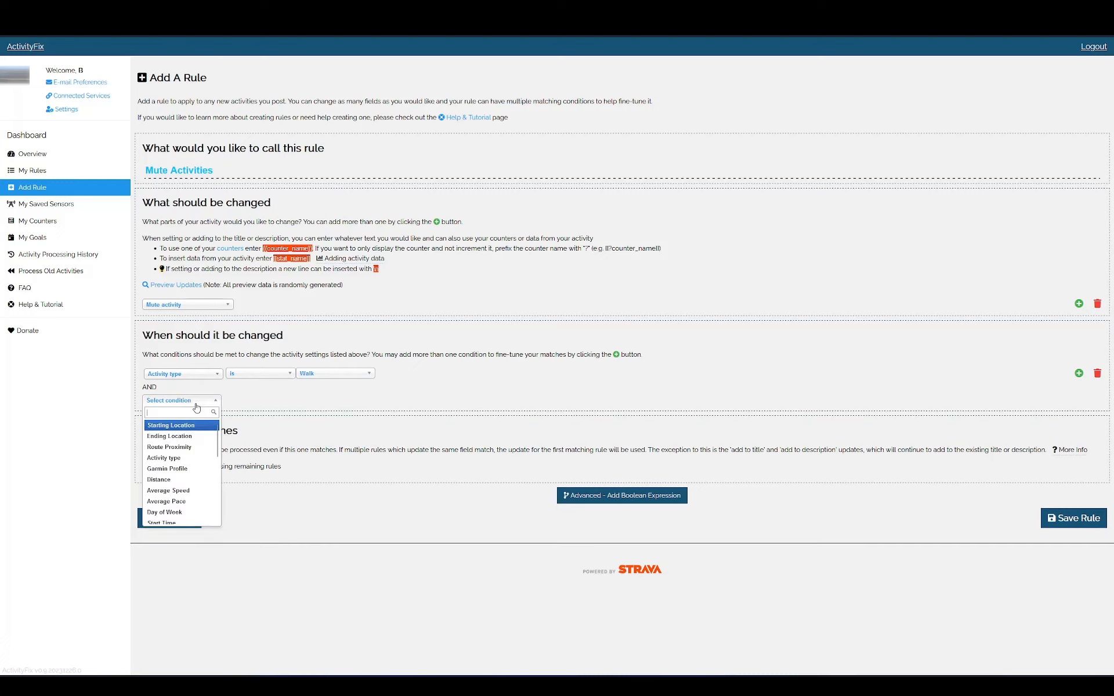
{"action": "type", "text": "acti"}
{"action": "left_click", "coordinate": [171, 427]}
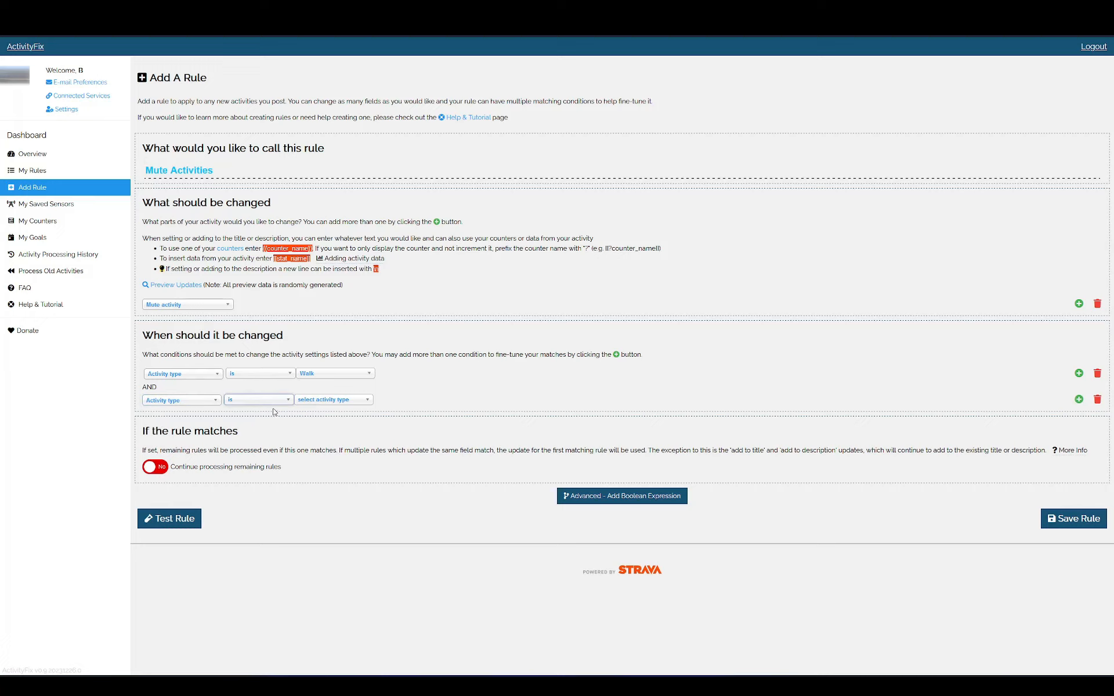
{"action": "left_click", "coordinate": [318, 401]}
{"action": "type", "text": "wei"}
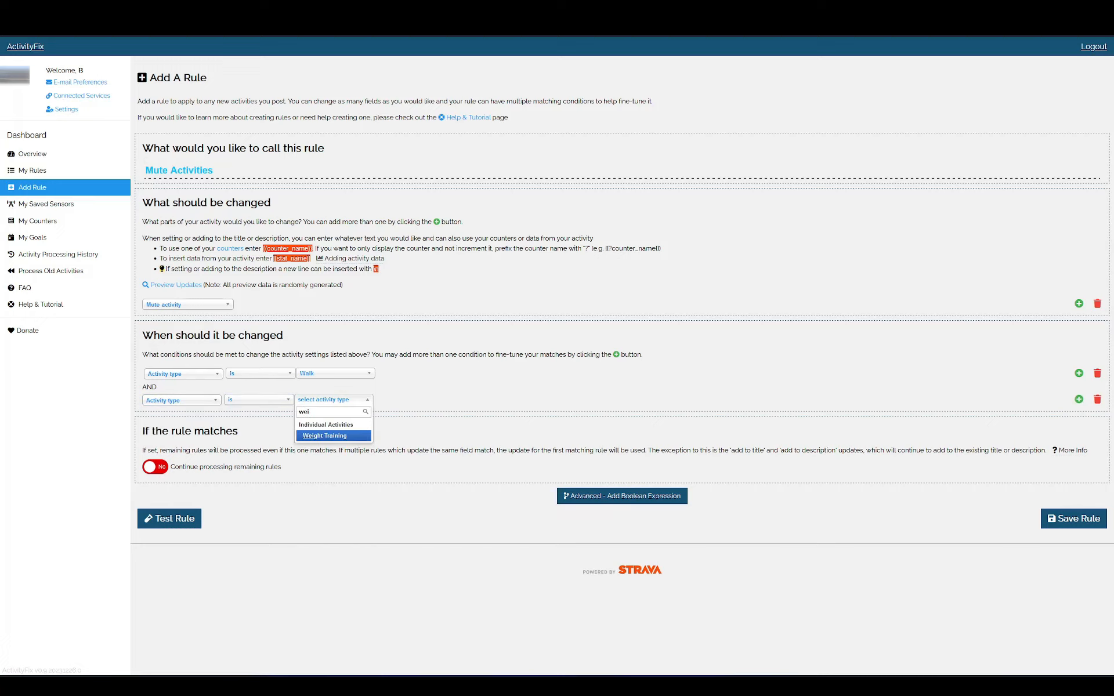
{"action": "left_click", "coordinate": [327, 436]}
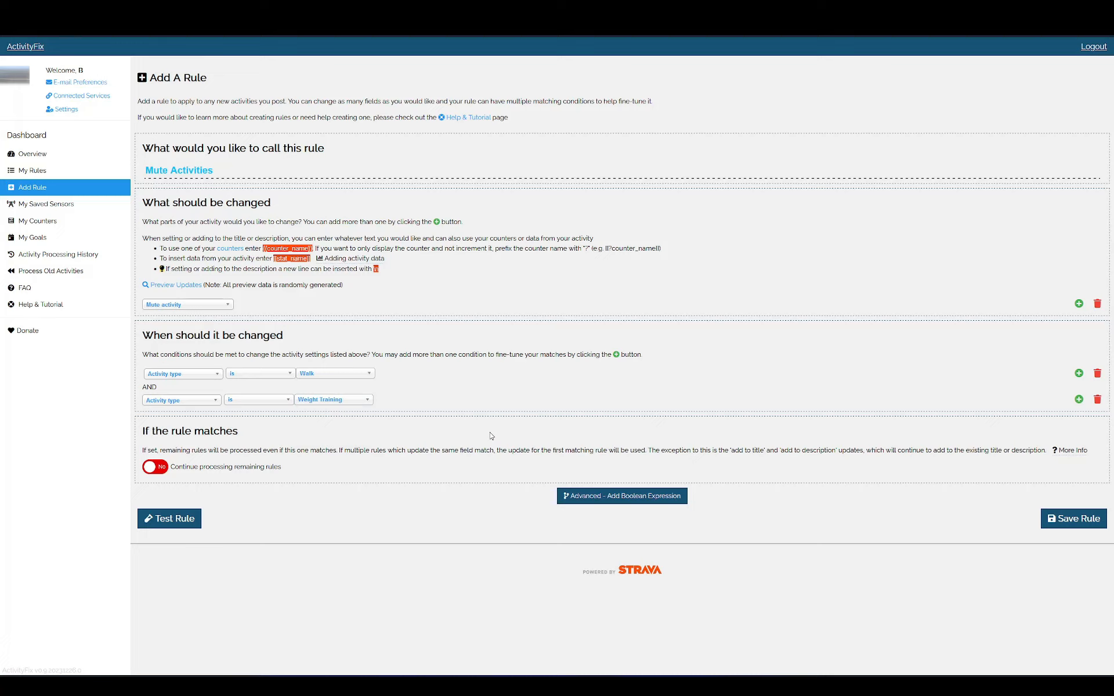
Add the Boolean expression "A OR B" so that either activity type condition triggers the rule
{"action": "left_click_drag", "start_coordinate": [162, 390], "coordinate": [143, 390]}
{"action": "left_click", "coordinate": [207, 354]}
{"action": "left_click", "coordinate": [604, 502]}
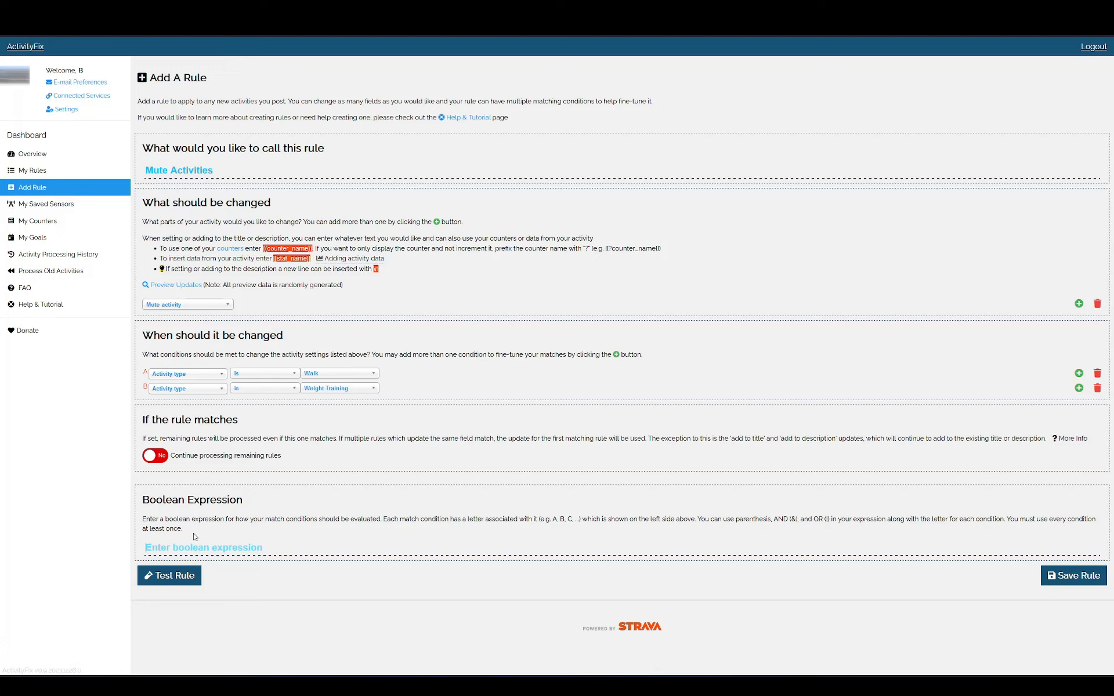
{"action": "double_click", "coordinate": [145, 371]}
{"action": "double_click", "coordinate": [145, 387]}
{"action": "left_click", "coordinate": [272, 549]}
{"action": "type", "text": "A OR B"}
Test the Mute Activities rule against the URL of a weight training activity on Strava and check the match report
{"action": "left_click", "coordinate": [181, 577]}
{"action": "left_click", "coordinate": [489, 161]}
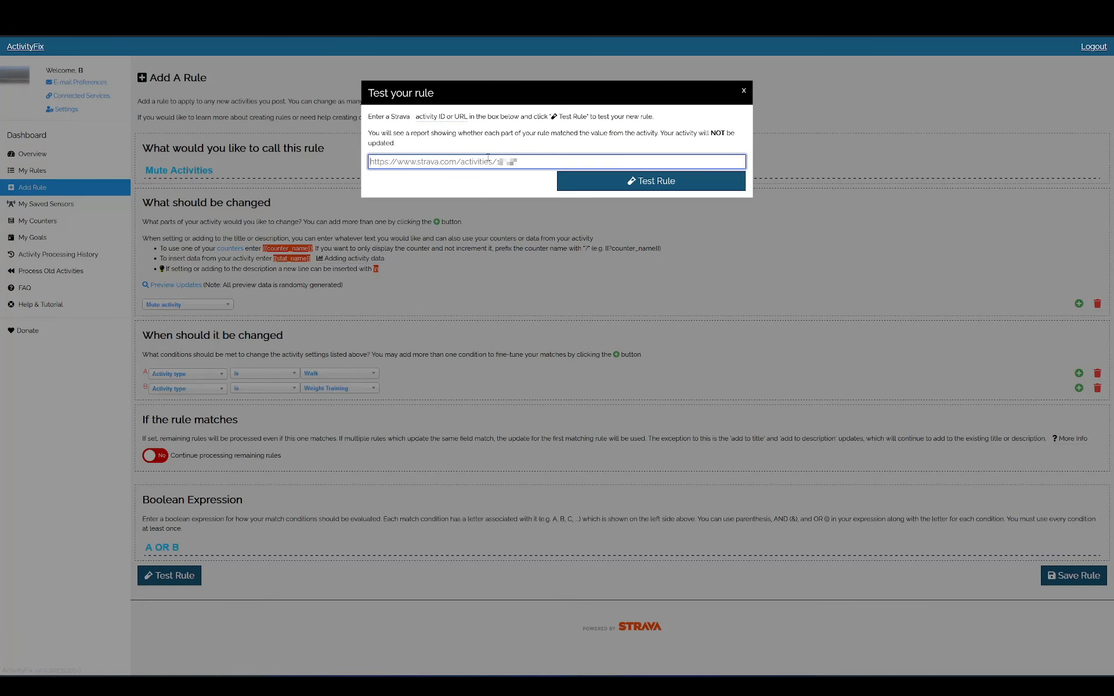
{"action": "key", "text": "ctrl+v"}
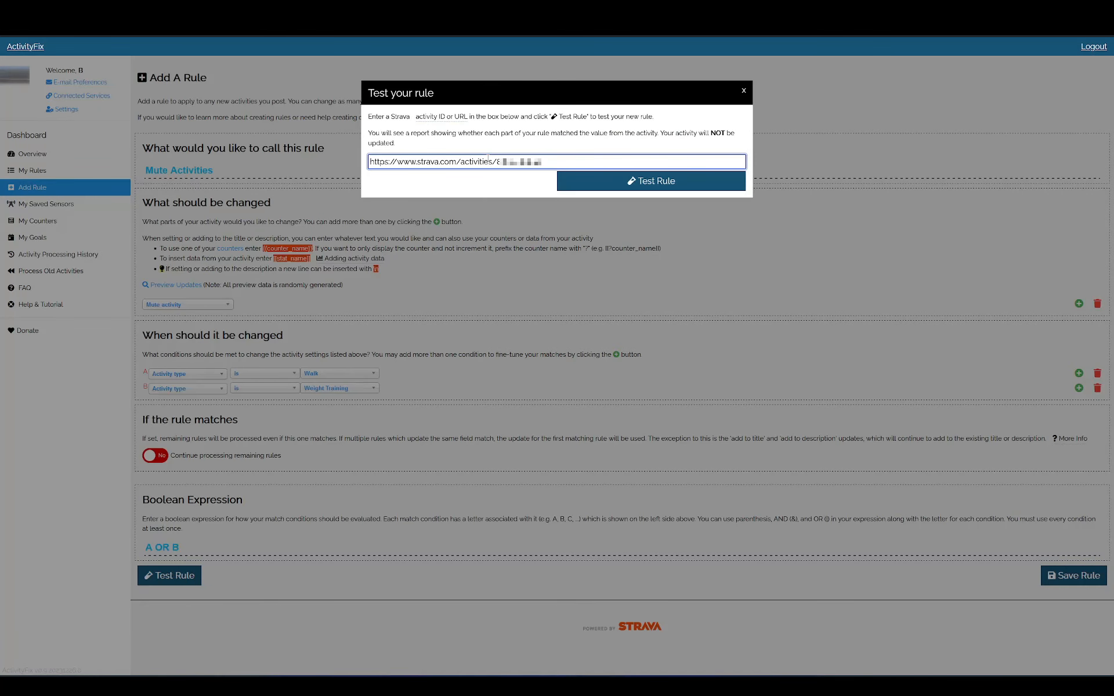
{"action": "left_click", "coordinate": [597, 185]}
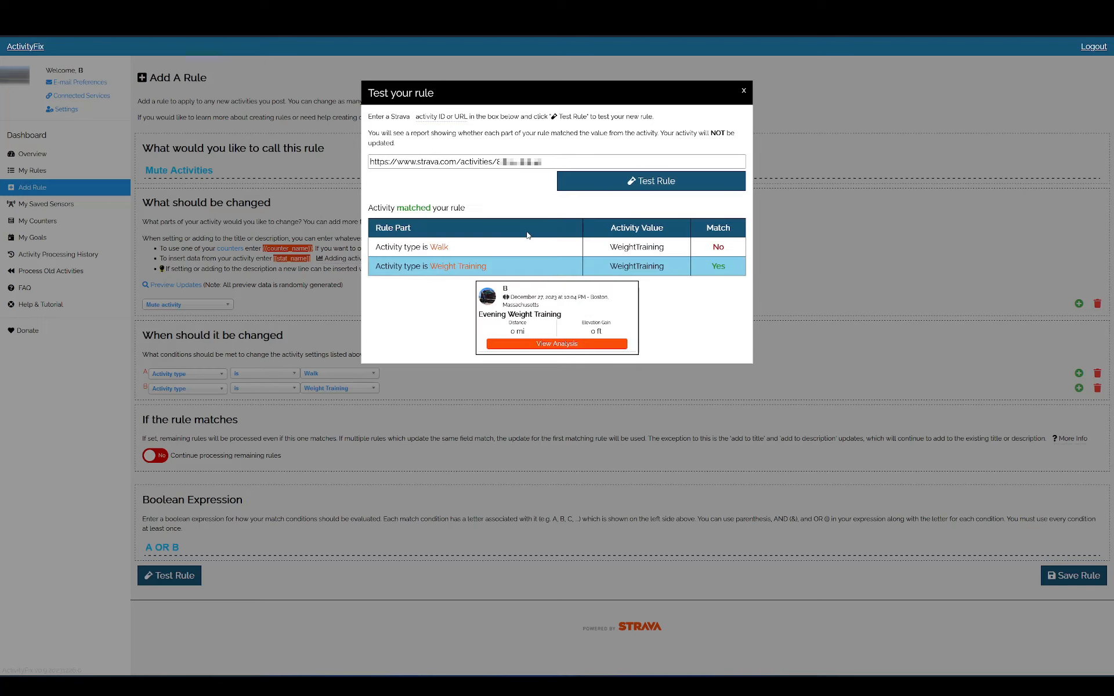
{"action": "left_click_drag", "start_coordinate": [390, 209], "coordinate": [426, 209]}
{"action": "double_click", "coordinate": [621, 264]}
{"action": "left_click_drag", "start_coordinate": [489, 266], "coordinate": [389, 268]}
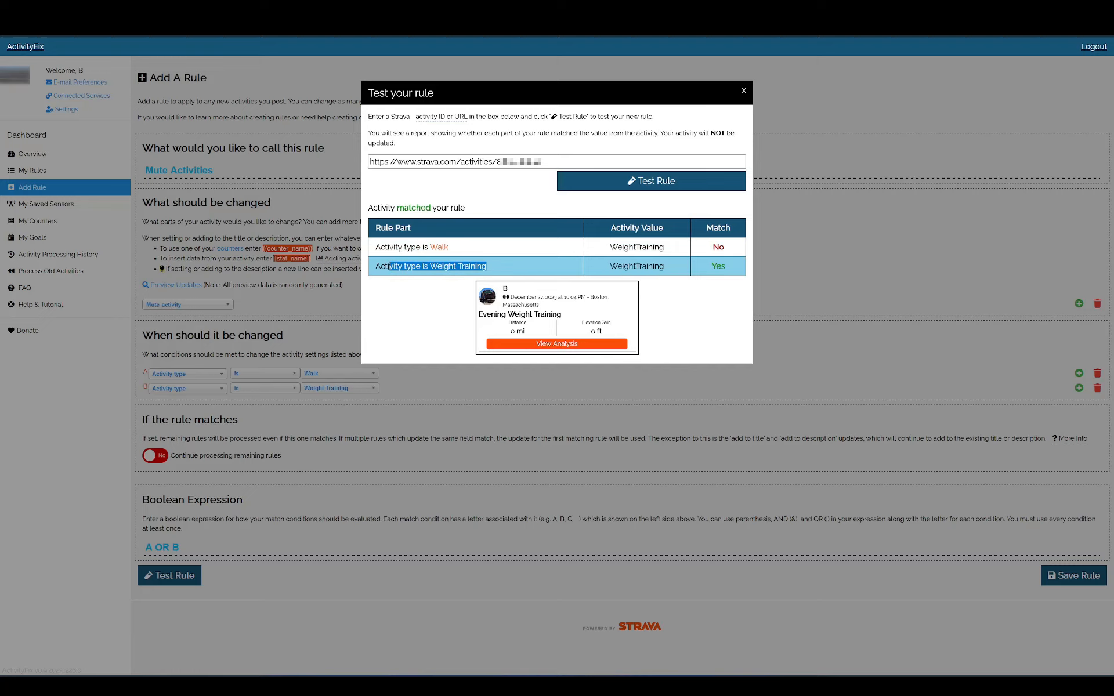
{"action": "left_click", "coordinate": [389, 267]}
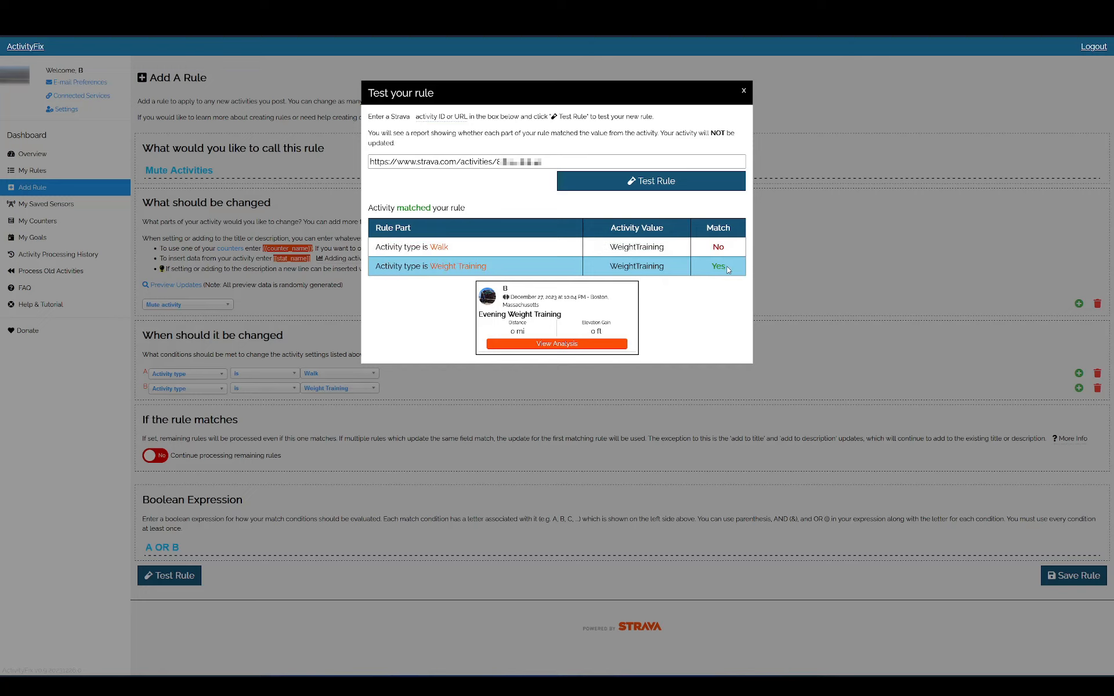
Retest the rule with the URL of a virtual ride activity, check the match report, and close the test dialog
{"action": "triple_click", "coordinate": [508, 161]}
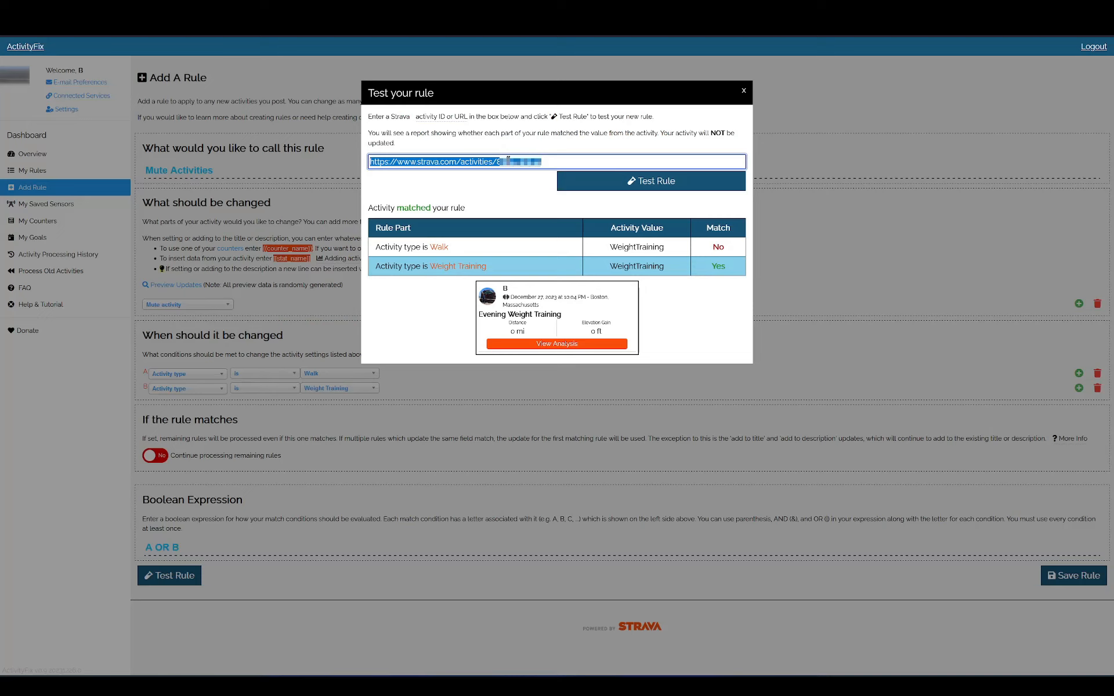
{"action": "key", "text": "ctrl+v"}
{"action": "left_click", "coordinate": [623, 184]}
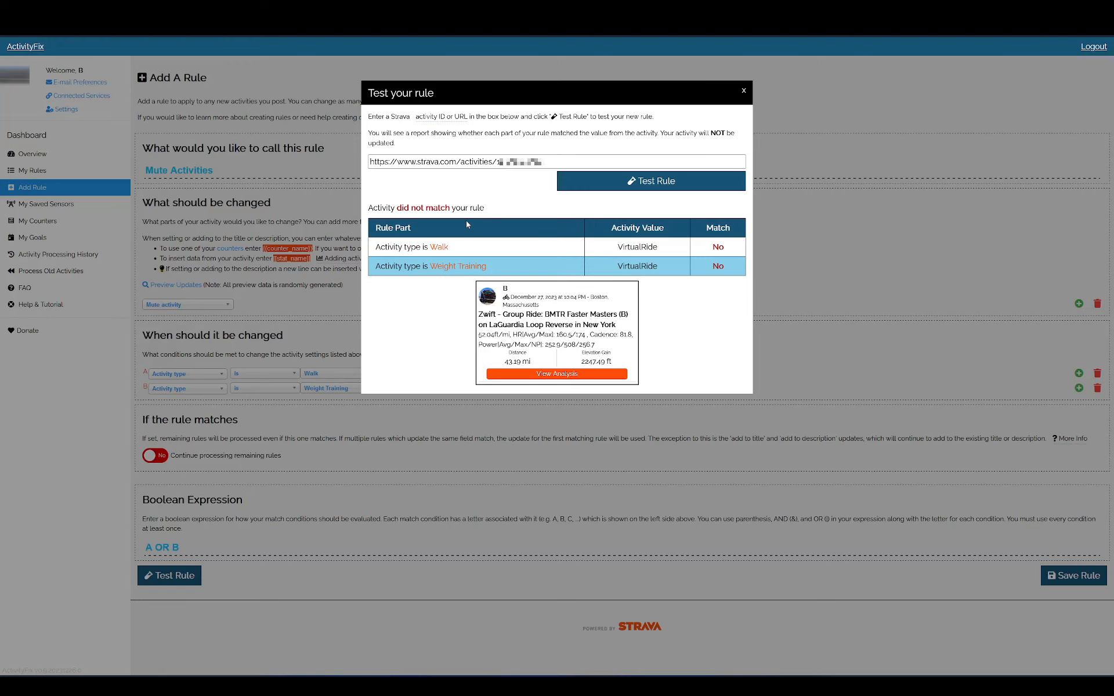
{"action": "left_click_drag", "start_coordinate": [481, 207], "coordinate": [392, 208]}
{"action": "left_click", "coordinate": [391, 208]}
{"action": "left_click", "coordinate": [743, 90]}
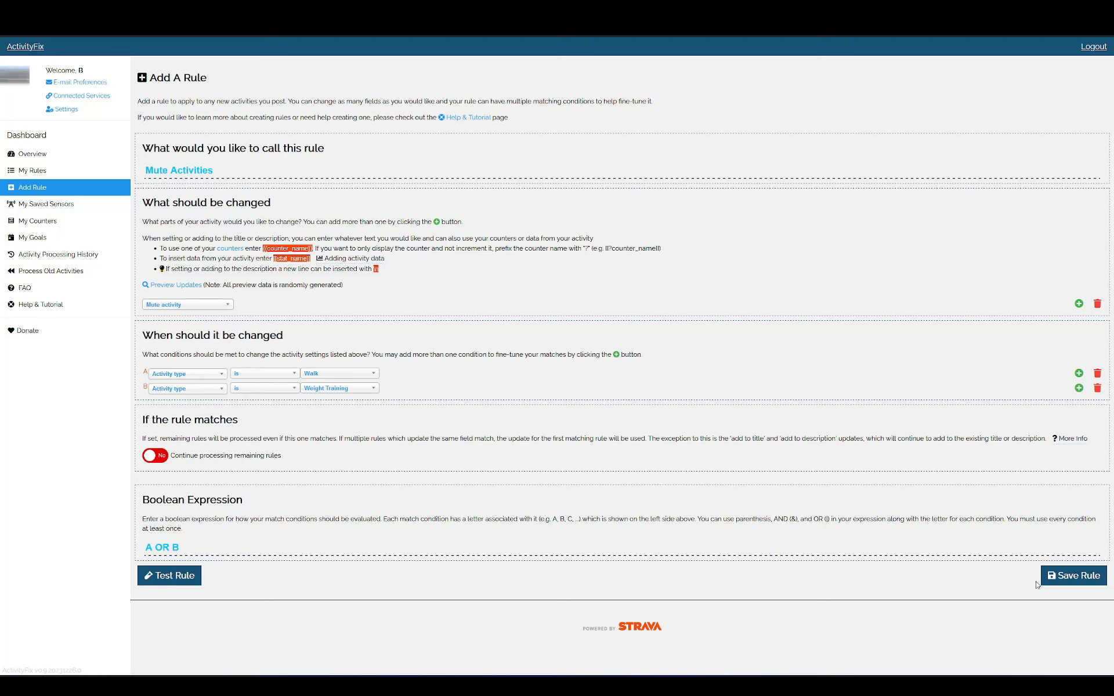
Save the Mute Activities rule and start another rule named "Add Statistics"
{"action": "left_click", "coordinate": [1069, 577]}
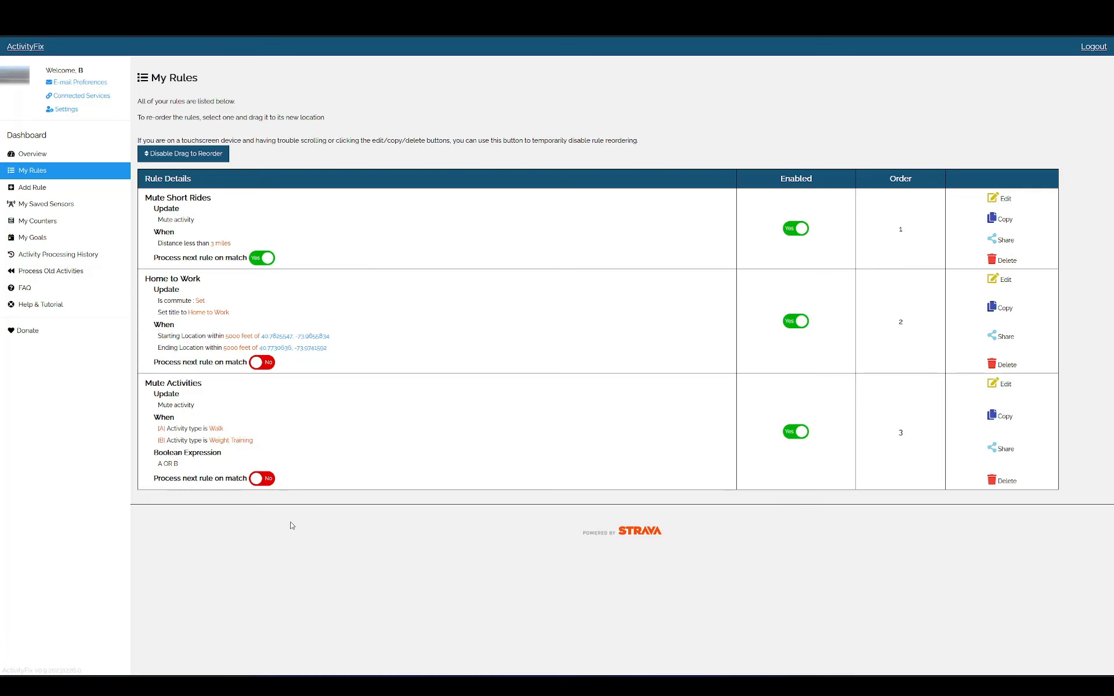
{"action": "left_click", "coordinate": [55, 194]}
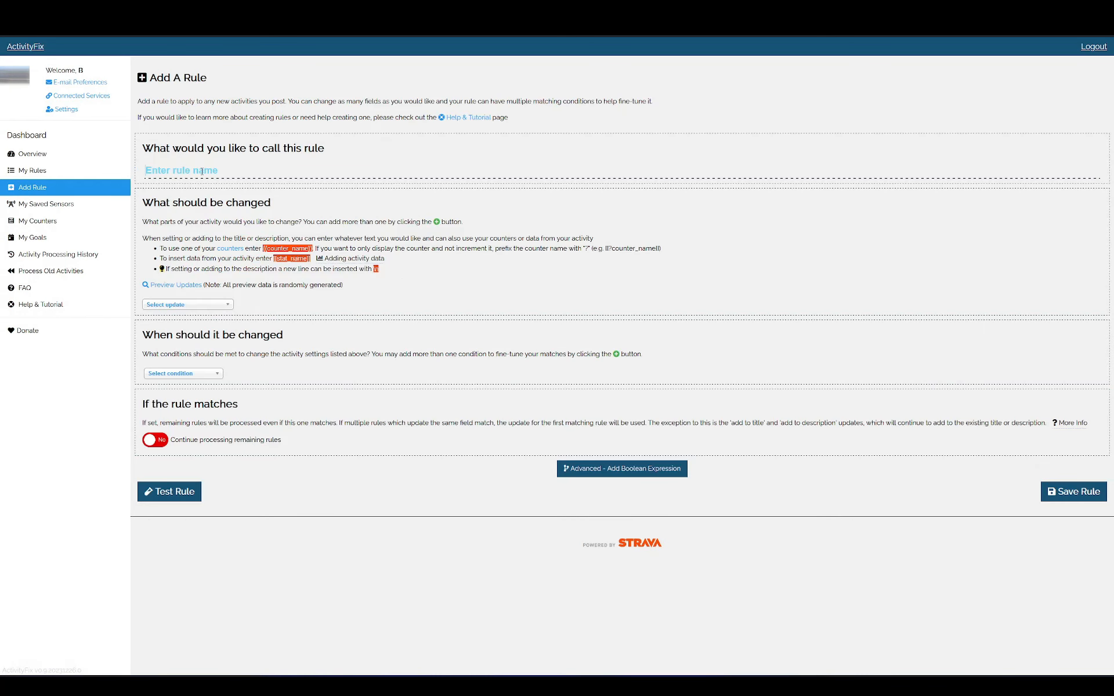
{"action": "left_click", "coordinate": [202, 171]}
{"action": "type", "text": "Add Statistics"}
Check the available statistic shortcuts and set the rule to add "Avg/Max/NP [[avg_pwr]]" to the description
{"action": "mouse_move", "coordinate": [325, 260]}
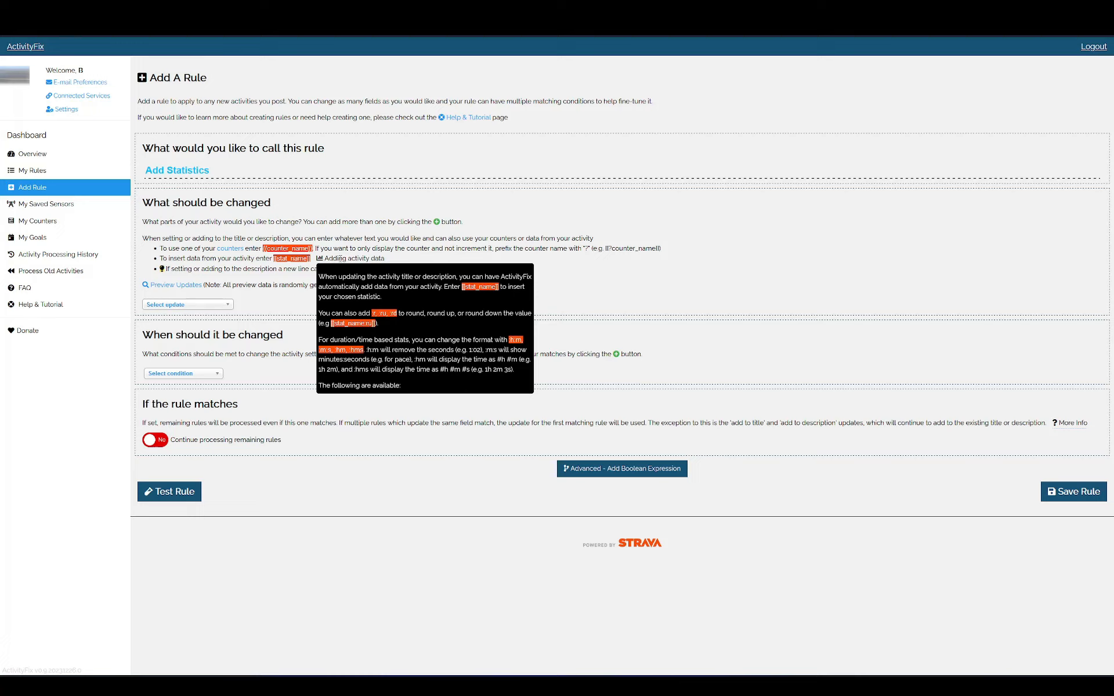
{"action": "scroll", "coordinate": [384, 306], "scroll_direction": "down", "scroll_amount": 3}
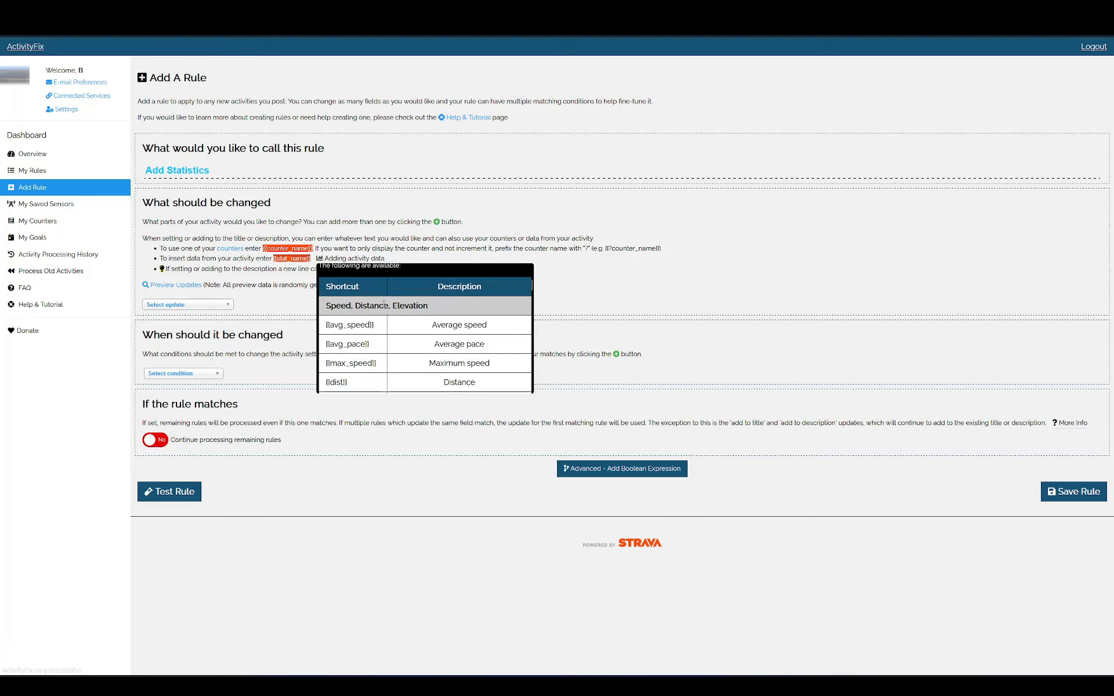
{"action": "scroll", "coordinate": [384, 305], "scroll_direction": "down", "scroll_amount": 5}
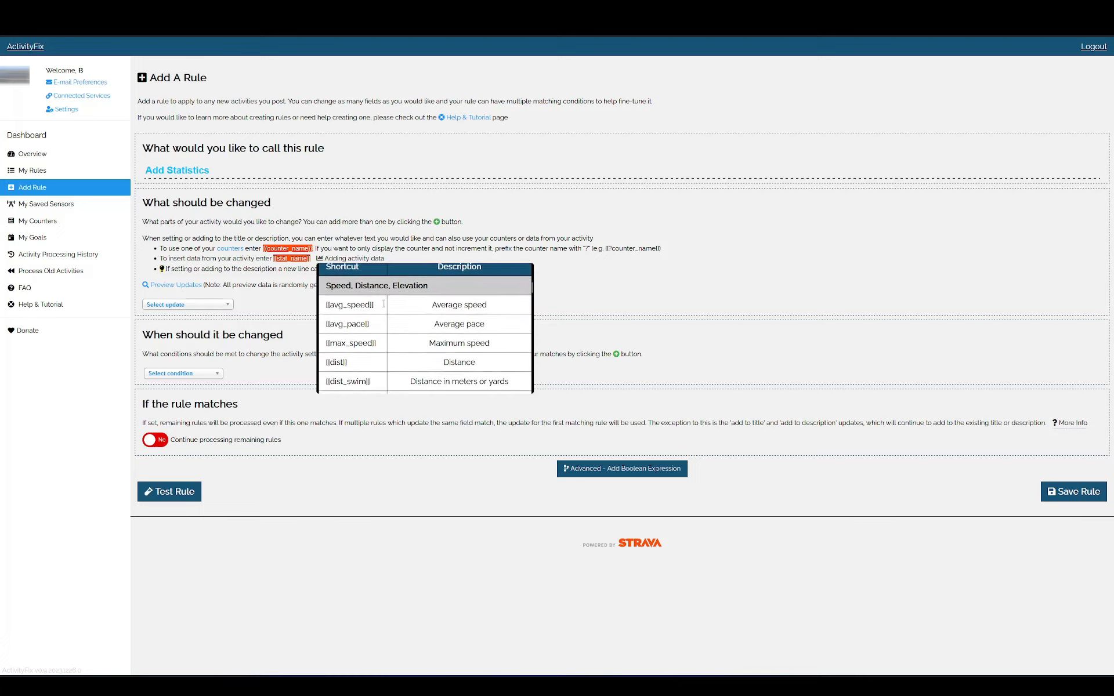
{"action": "scroll", "coordinate": [383, 306], "scroll_direction": "up", "scroll_amount": 5}
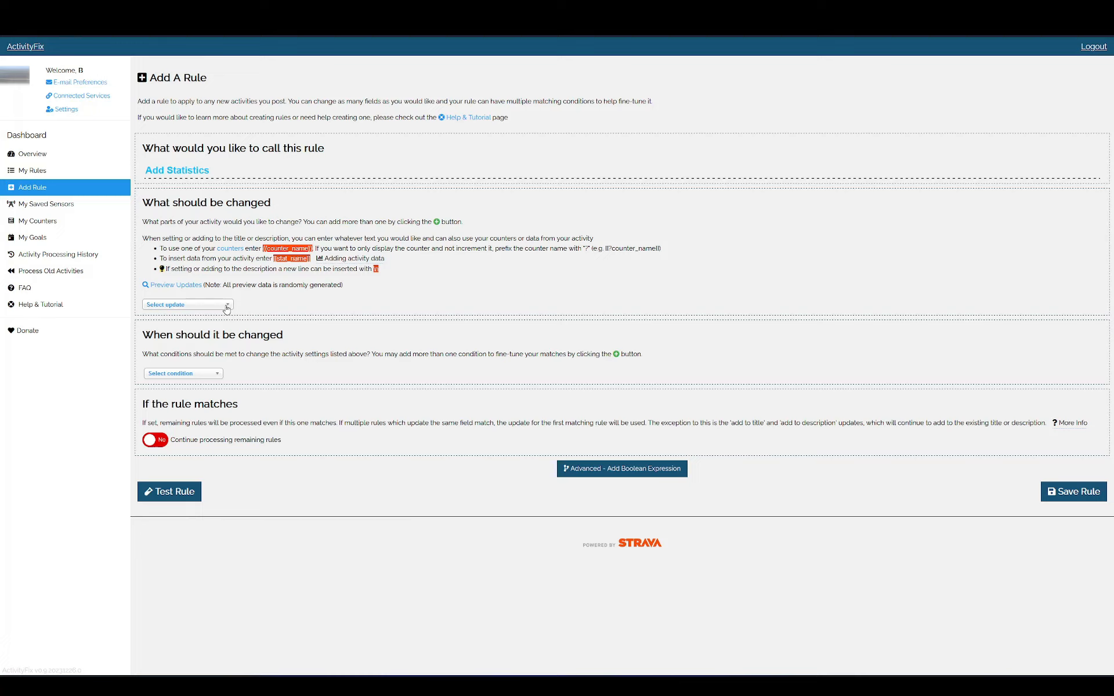
{"action": "left_click", "coordinate": [227, 308]}
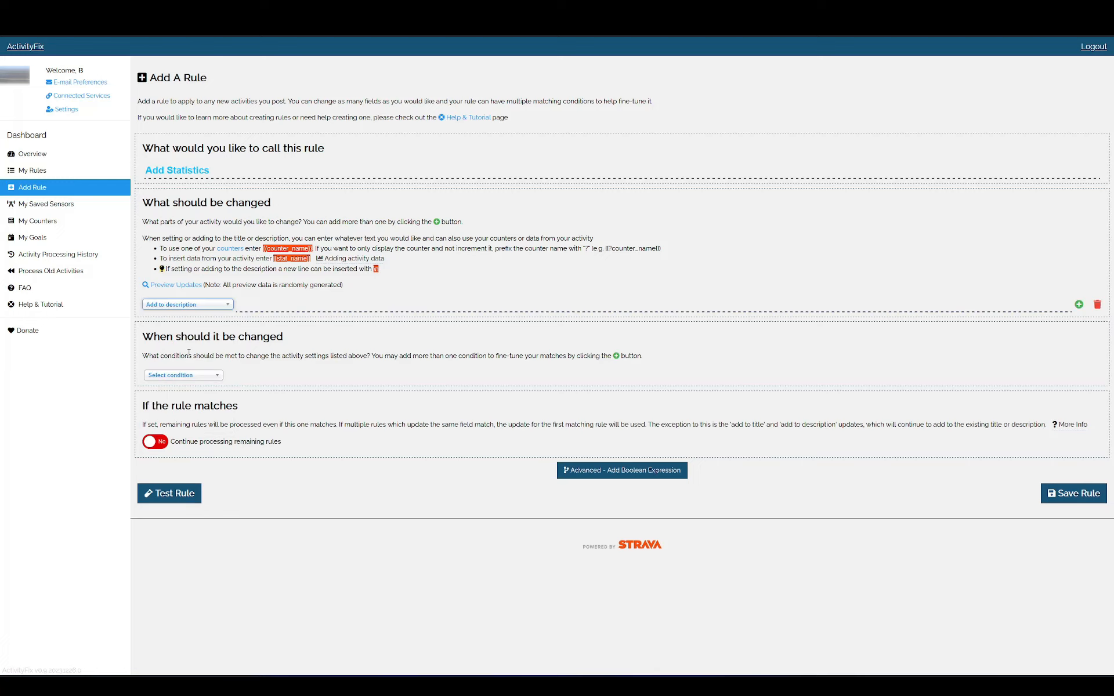
{"action": "left_click", "coordinate": [186, 352]}
{"action": "left_click", "coordinate": [253, 306]}
{"action": "type", "text": "Avg/Max/"}
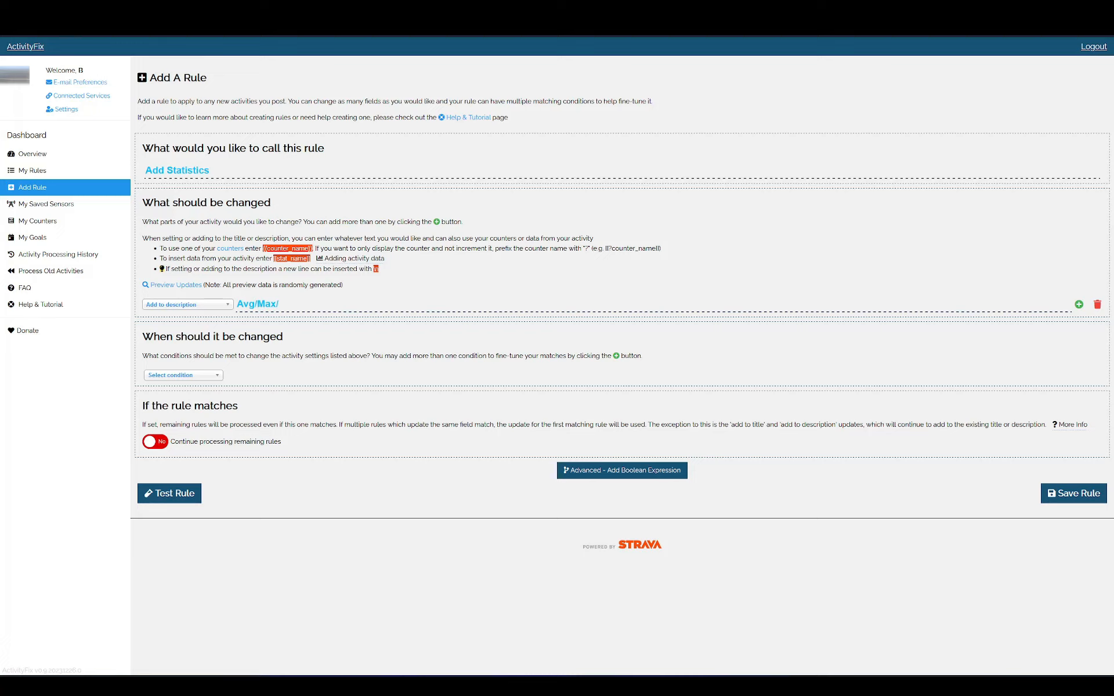
{"action": "type", "text": "NP [["}
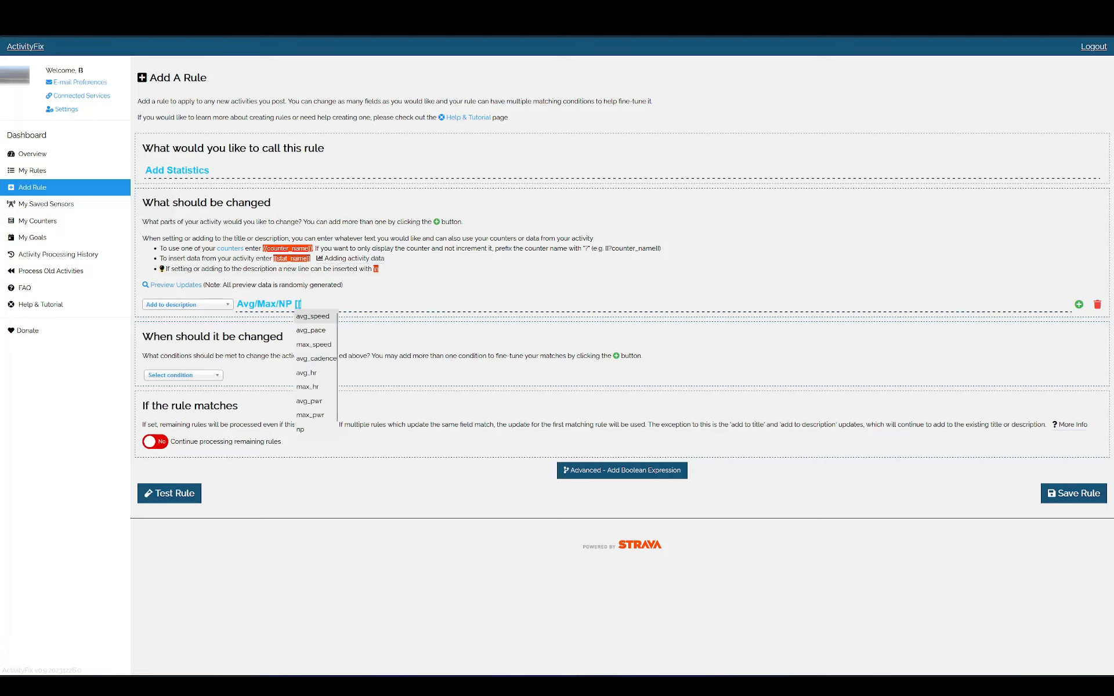
{"action": "type", "text": "avg"}
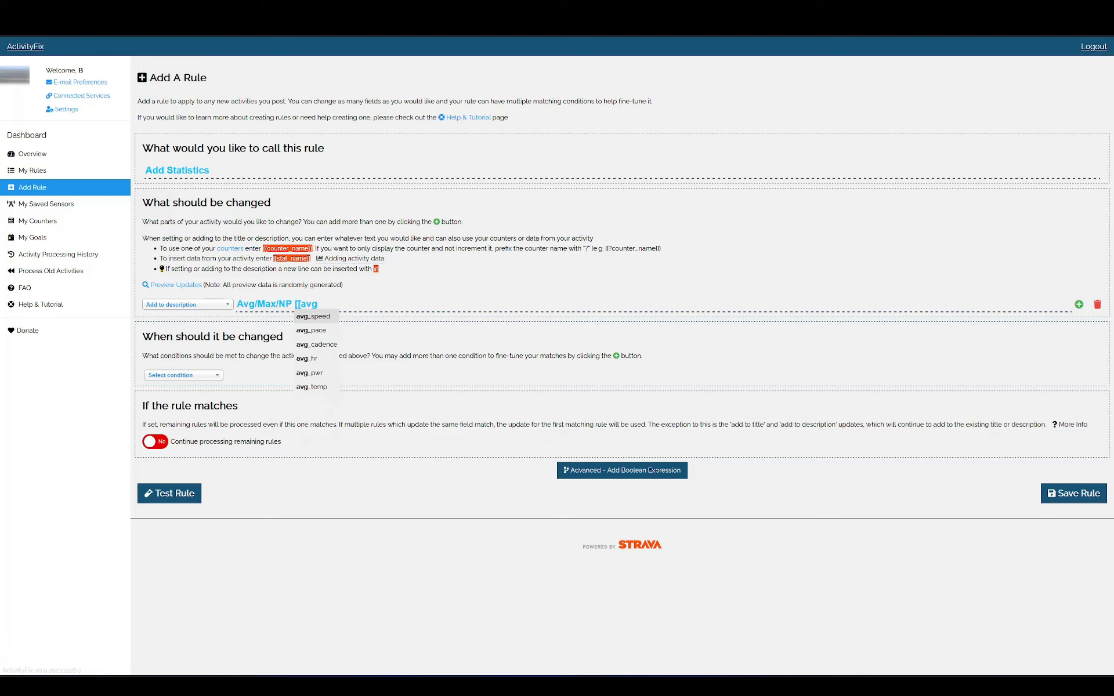
{"action": "left_click", "coordinate": [318, 376]}
Extend the description text with the maximum and normalized power placeholders as "/[[max_pwr]]/[[np]]"
{"action": "type", "text": "/[["}
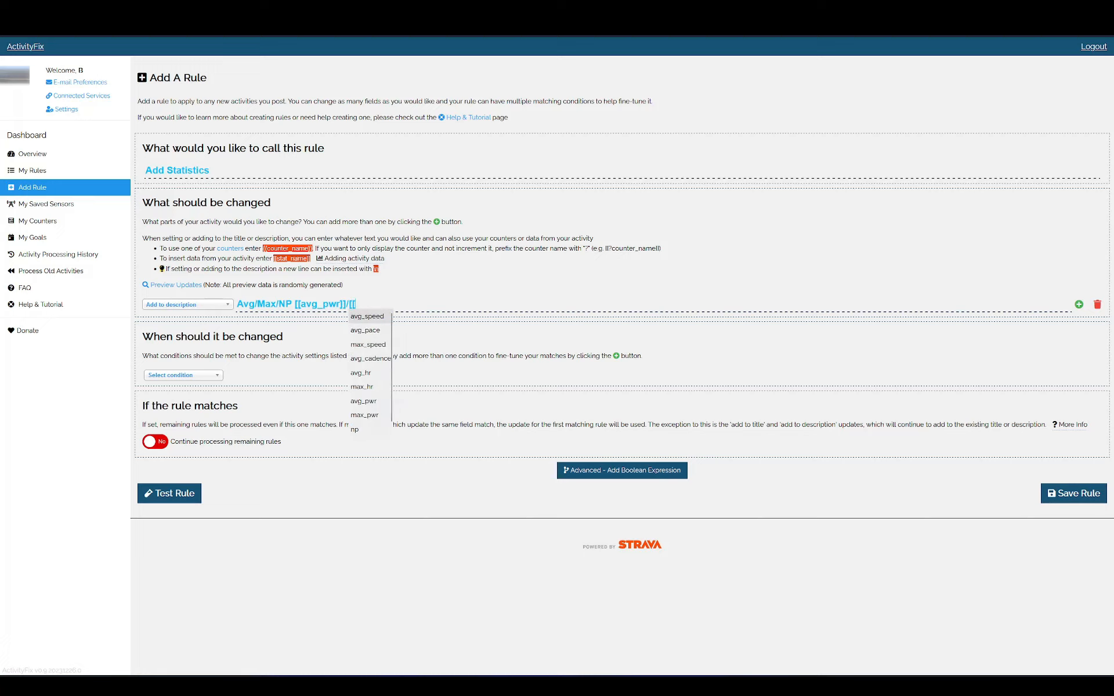
{"action": "type", "text": "max_p"}
{"action": "left_click", "coordinate": [368, 318]}
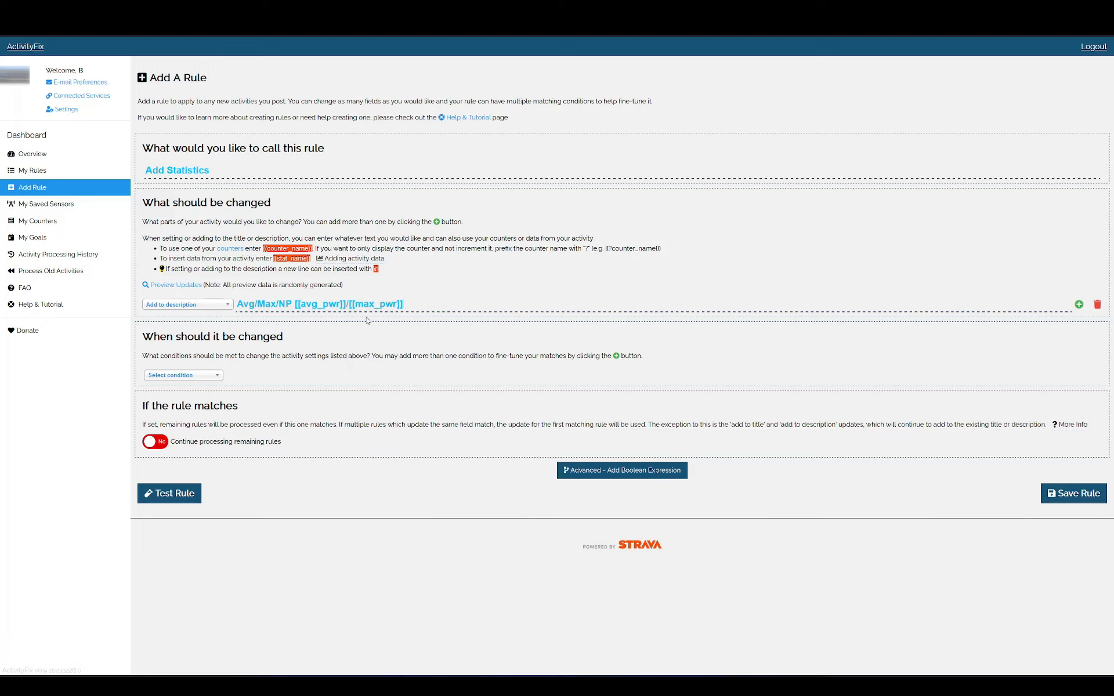
{"action": "type", "text": "/[[NP"}
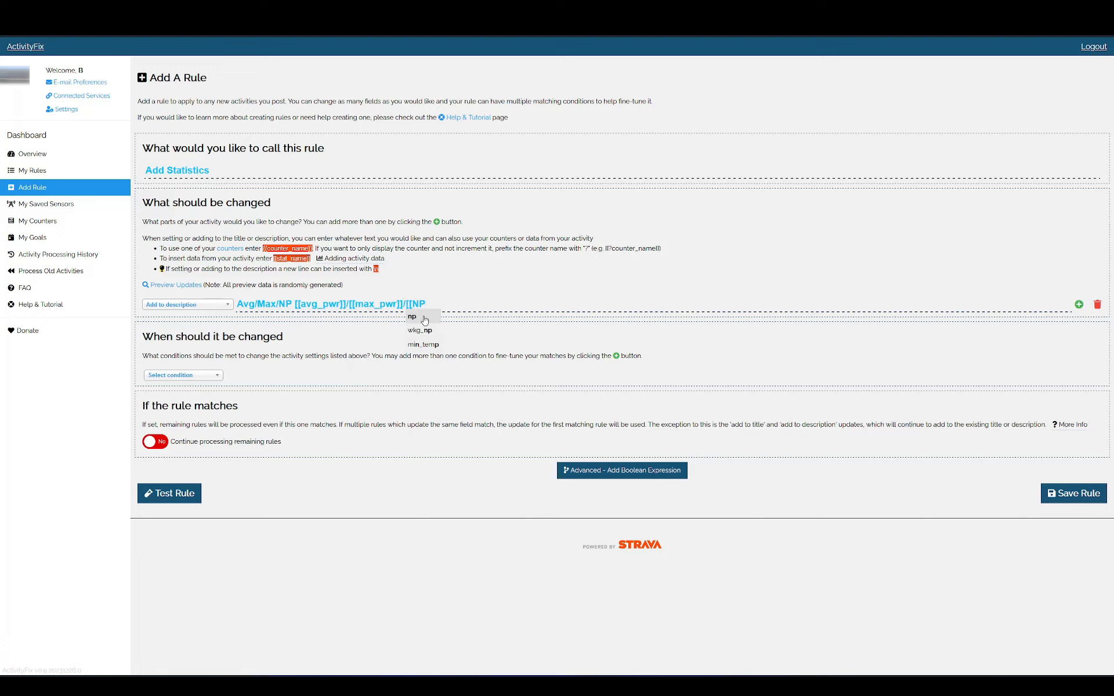
{"action": "left_click", "coordinate": [424, 320]}
Add a condition to the Add Statistics rule that Power Data is present
{"action": "left_click", "coordinate": [216, 376]}
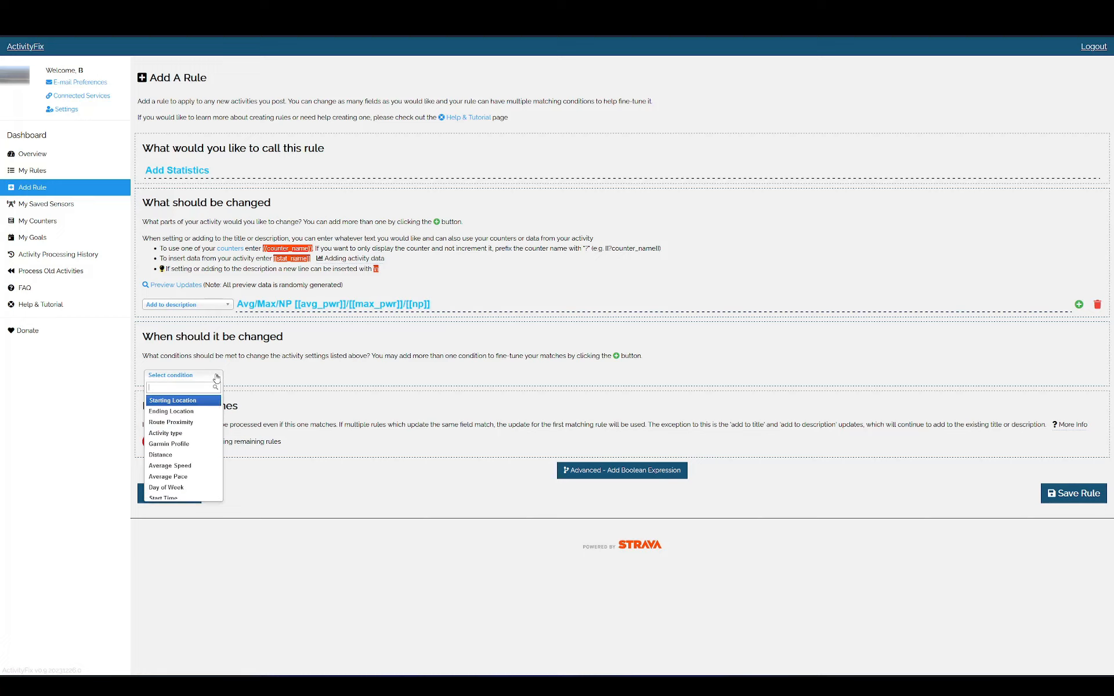
{"action": "type", "text": "powe"}
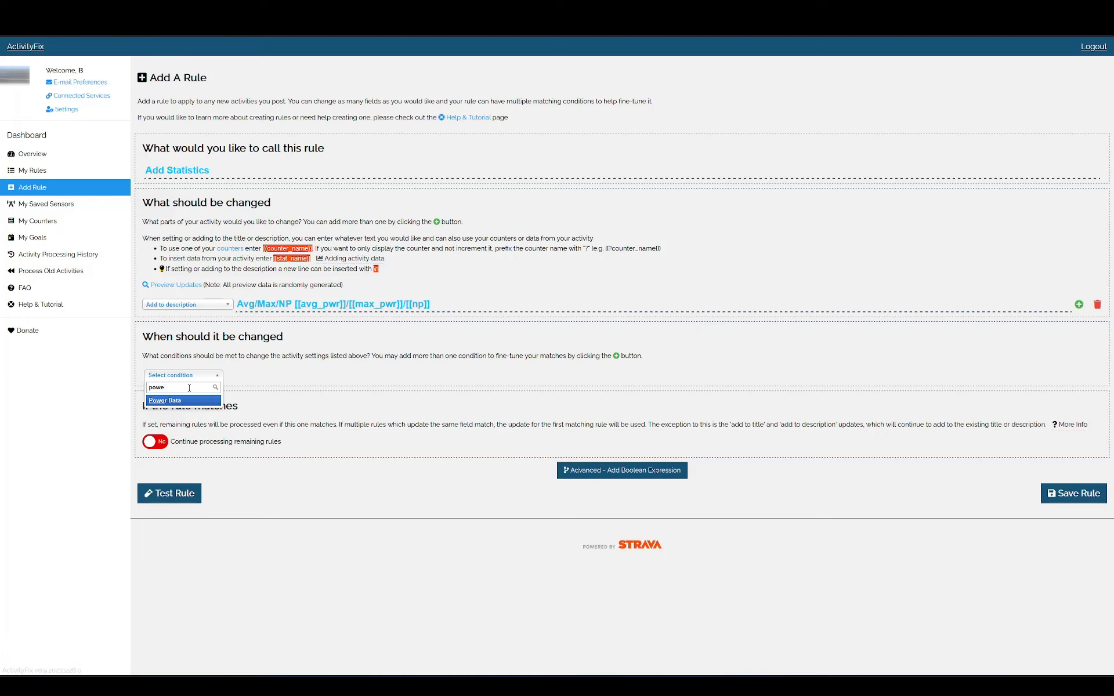
{"action": "left_click", "coordinate": [171, 400]}
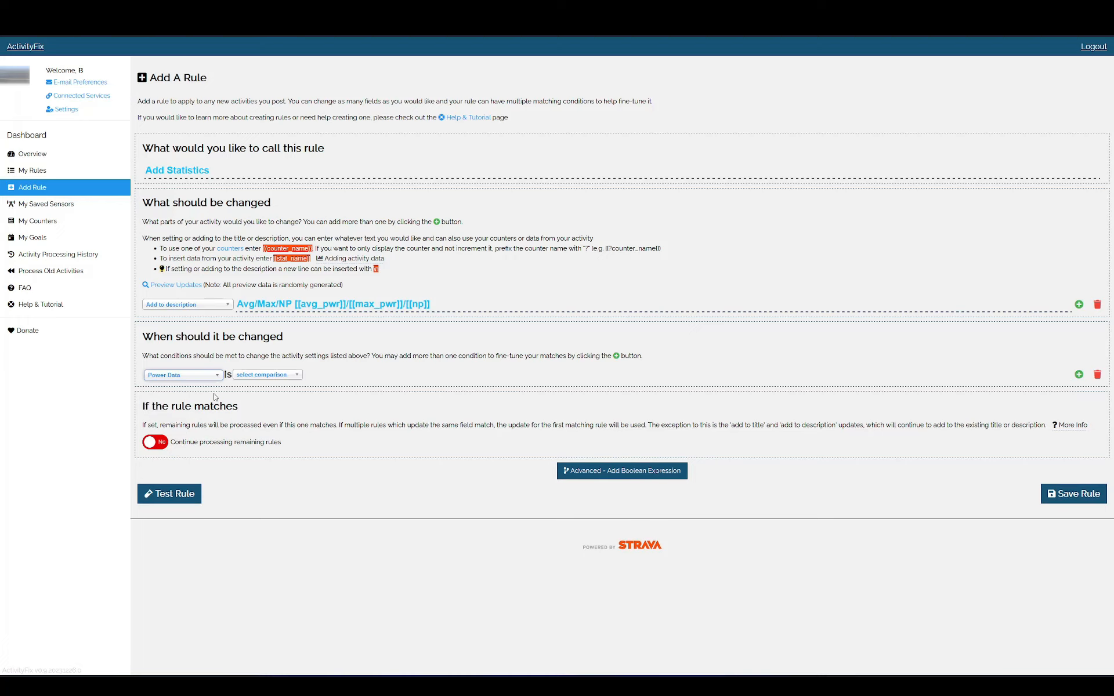
{"action": "left_click", "coordinate": [269, 376]}
{"action": "left_click", "coordinate": [255, 385]}
Preview the rule's updates, trying out the word "Hello" at the end of the description text and removing it again
{"action": "left_click", "coordinate": [192, 289]}
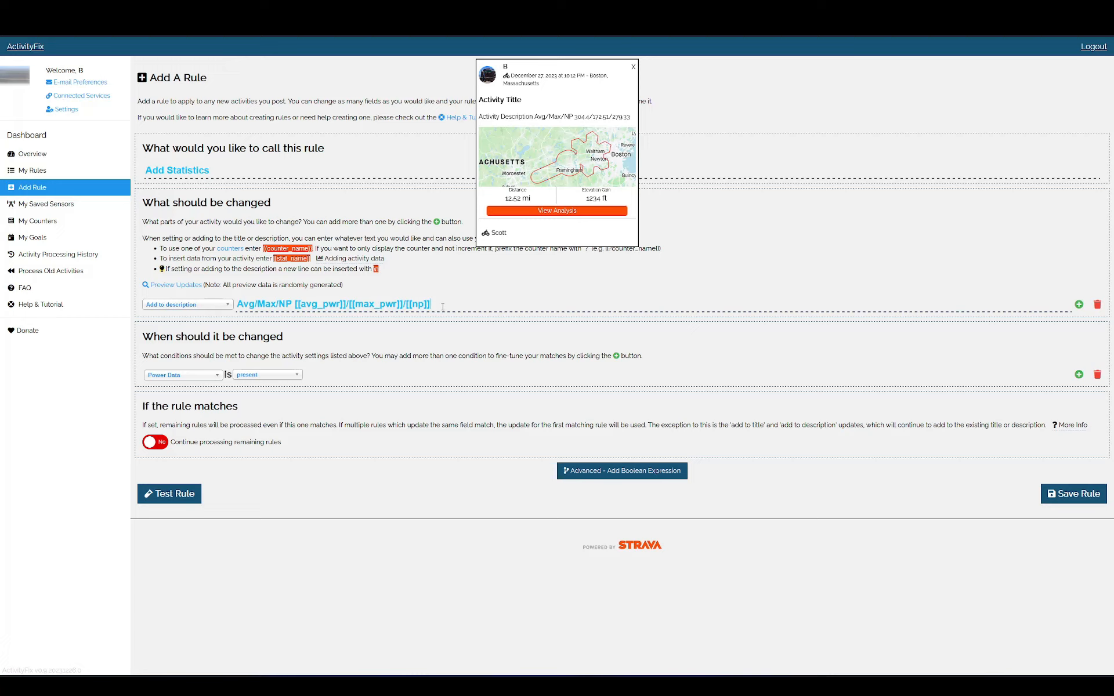
{"action": "type", "text": "Hello"}
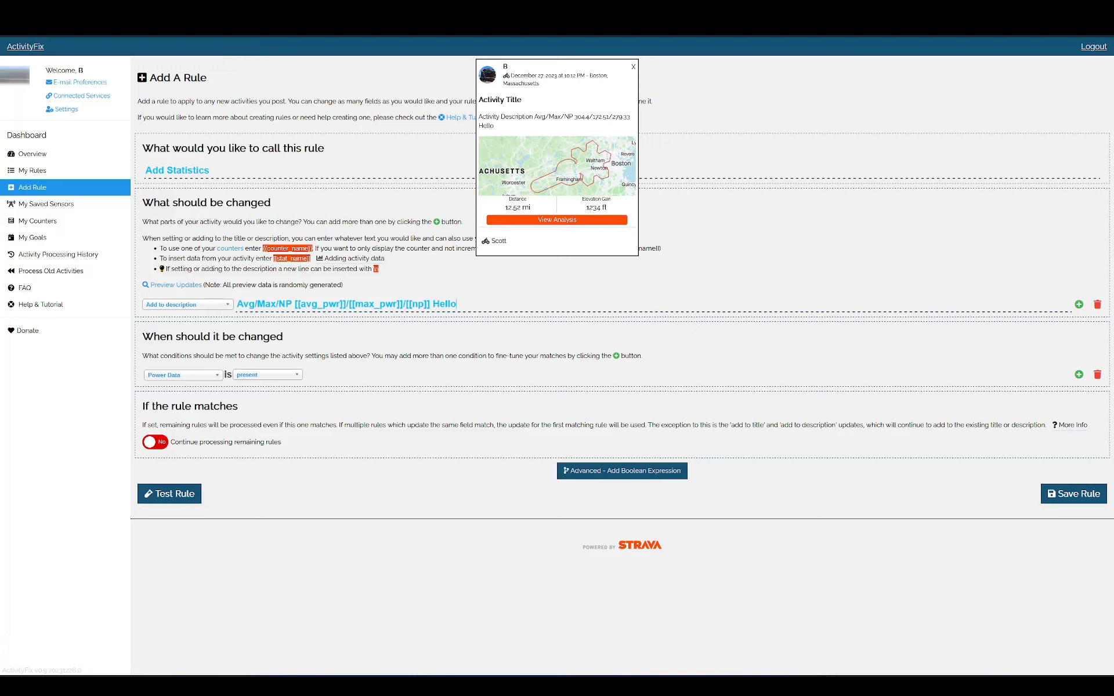
{"action": "key", "text": "BackSpace"}
{"action": "key", "text": "BackSpace"}
{"action": "key", "text": "BackSpace"}
{"action": "key", "text": "BackSpace"}
{"action": "key", "text": "BackSpace"}
{"action": "key", "text": "BackSpace"}
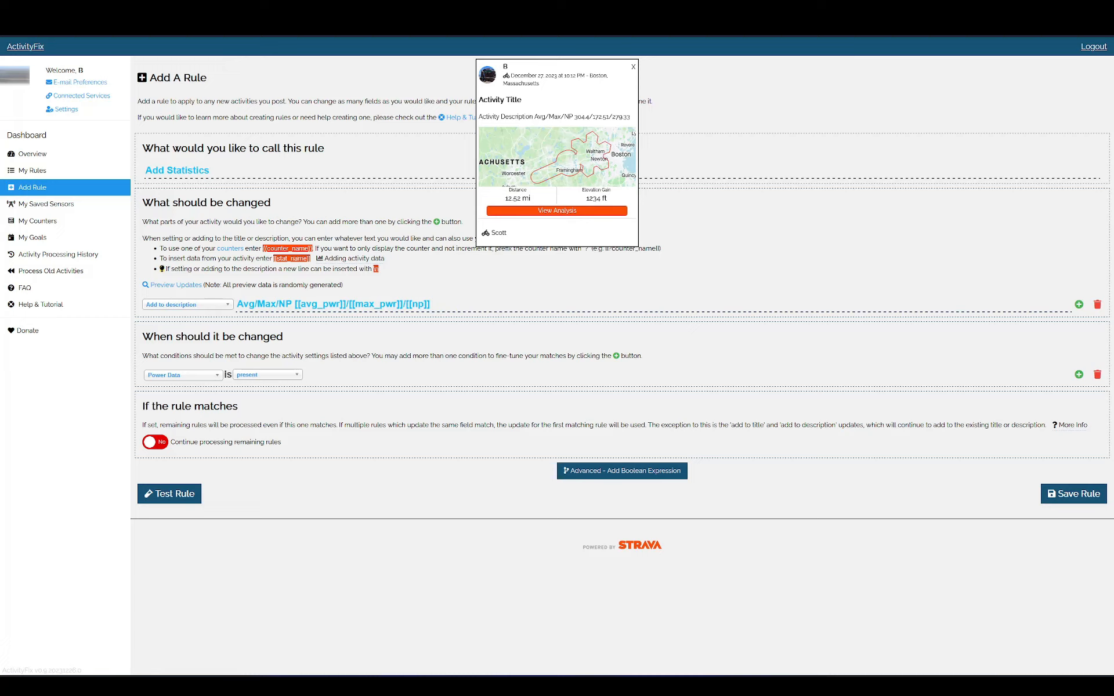
Try line breaks in the previewed description by appending "\nHello\nLine2", and remove the added text again
{"action": "type", "text": "\\nHello"}
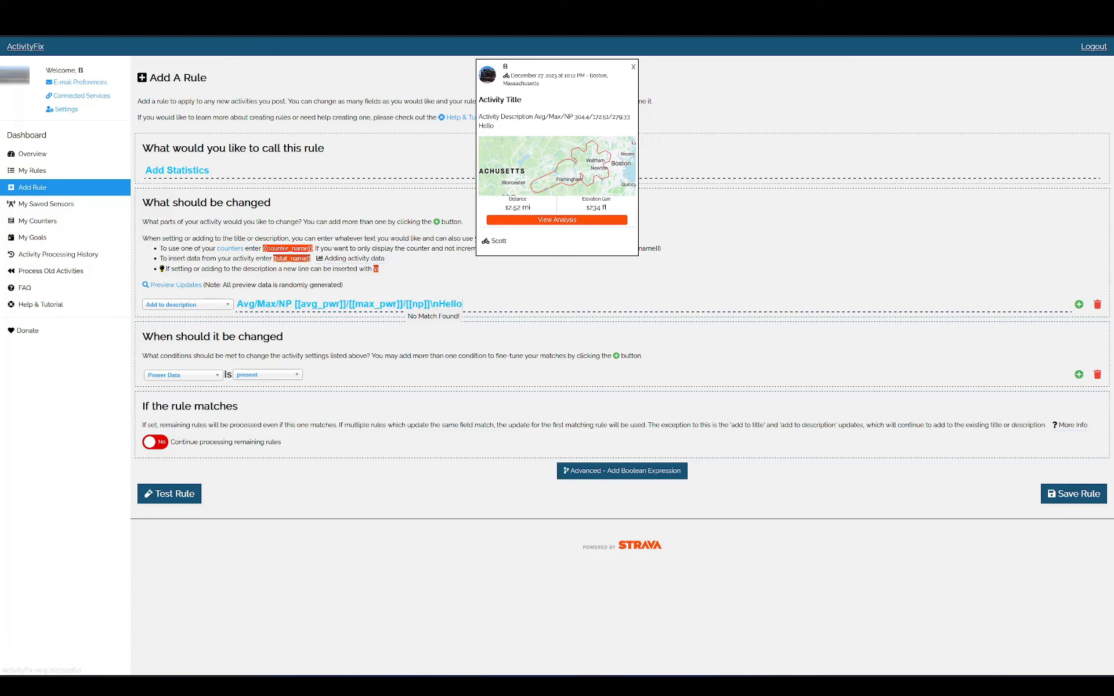
{"action": "type", "text": "Line2"}
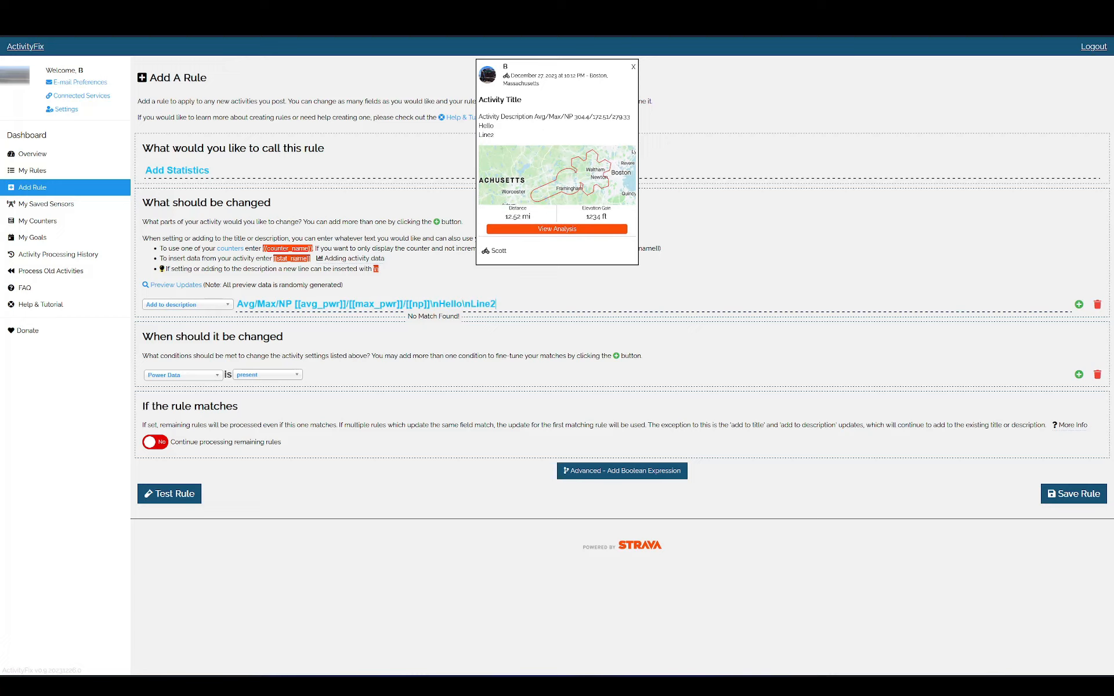
{"action": "key", "text": "BackSpace"}
{"action": "key", "text": "BackSpace"}
{"action": "key", "text": "BackSpace"}
{"action": "key", "text": "BackSpace"}
{"action": "key", "text": "BackSpace"}
{"action": "key", "text": "BackSpace"}
{"action": "key", "text": "BackSpace"}
{"action": "key", "text": "BackSpace"}
{"action": "key", "text": "BackSpace"}
{"action": "key", "text": "BackSpace"}
{"action": "key", "text": "BackSpace"}
{"action": "key", "text": "BackSpace"}
{"action": "key", "text": "BackSpace"}
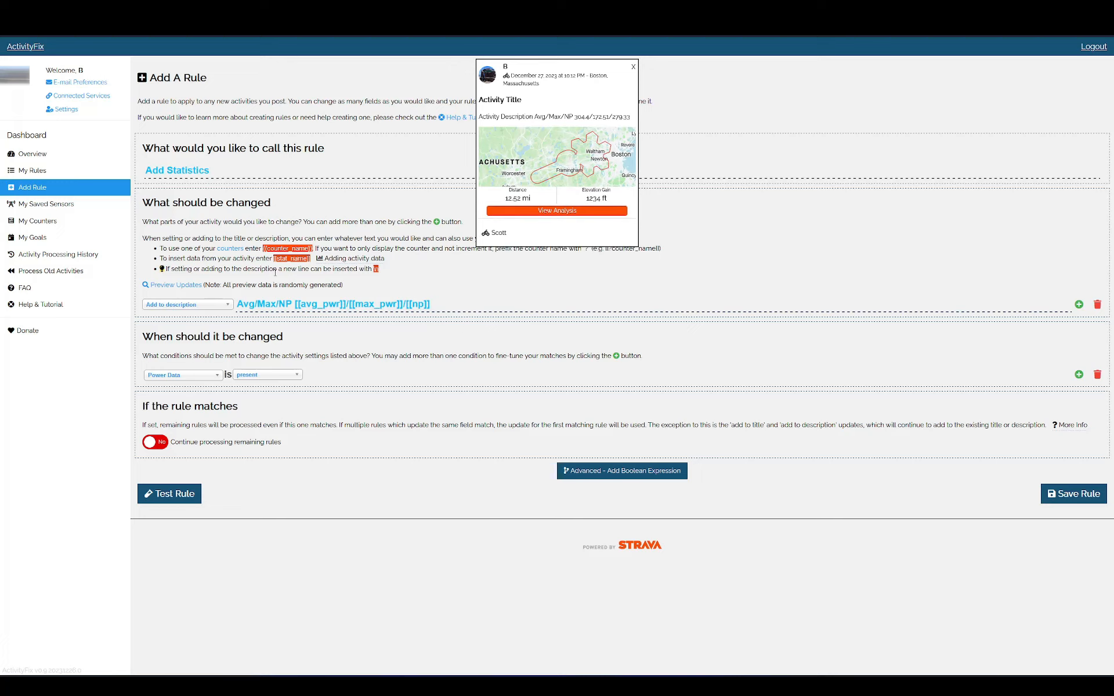
Close the activity preview and save the Add Statistics rule
{"action": "left_click_drag", "start_coordinate": [280, 272], "coordinate": [379, 277]}
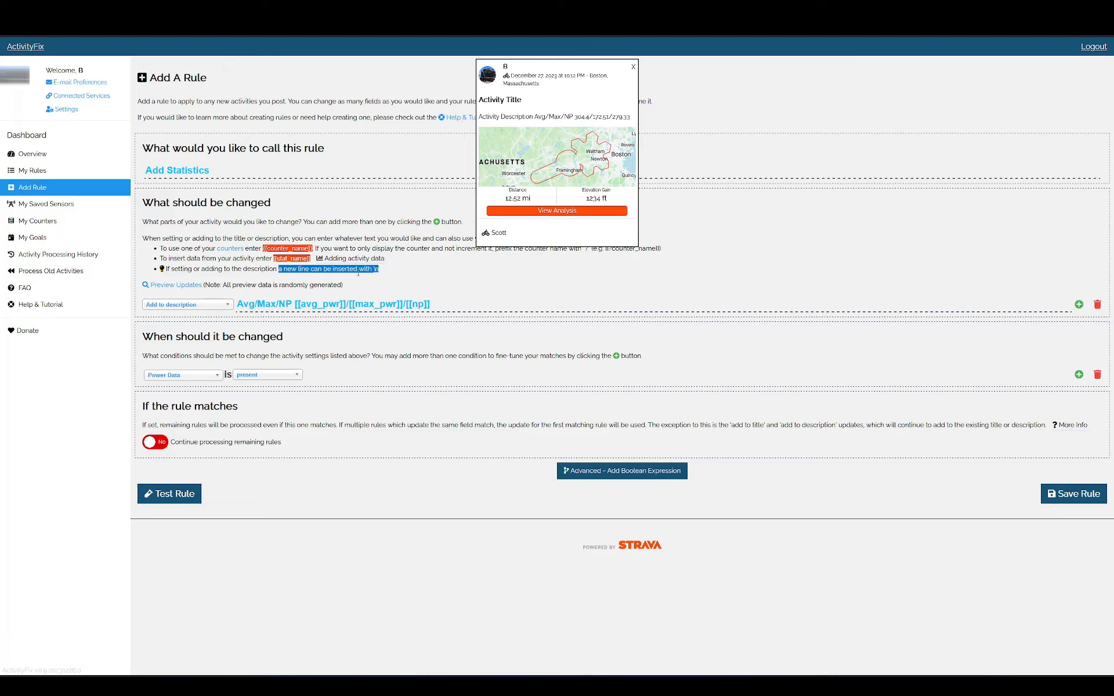
{"action": "left_click", "coordinate": [340, 273]}
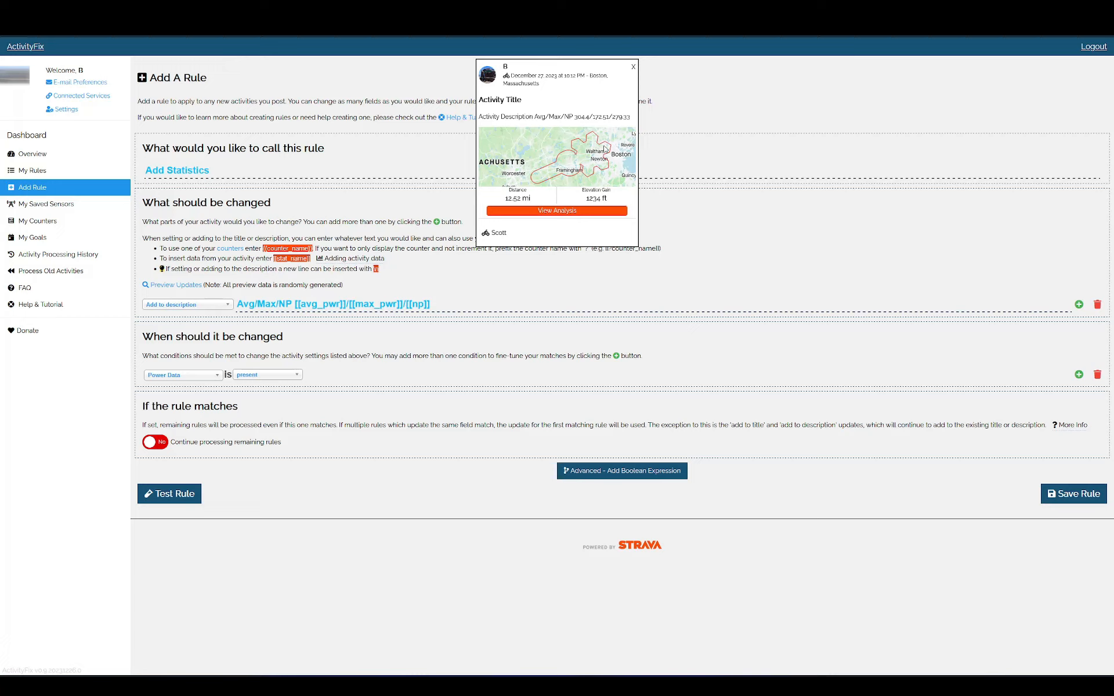
{"action": "left_click", "coordinate": [631, 67]}
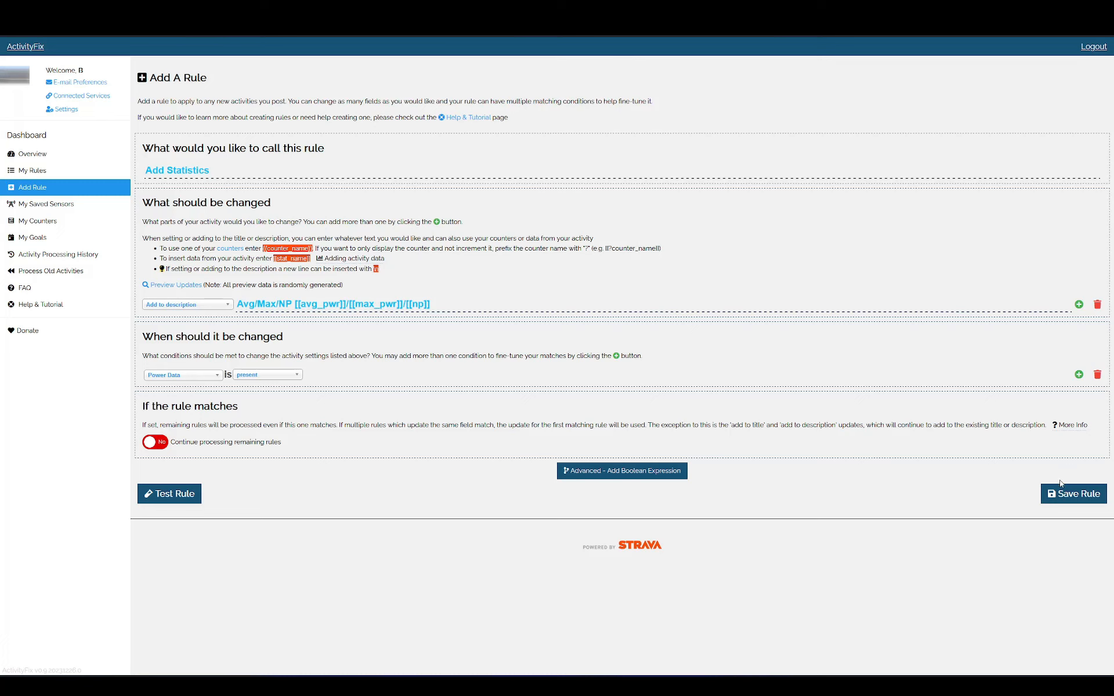
{"action": "left_click", "coordinate": [1065, 495]}
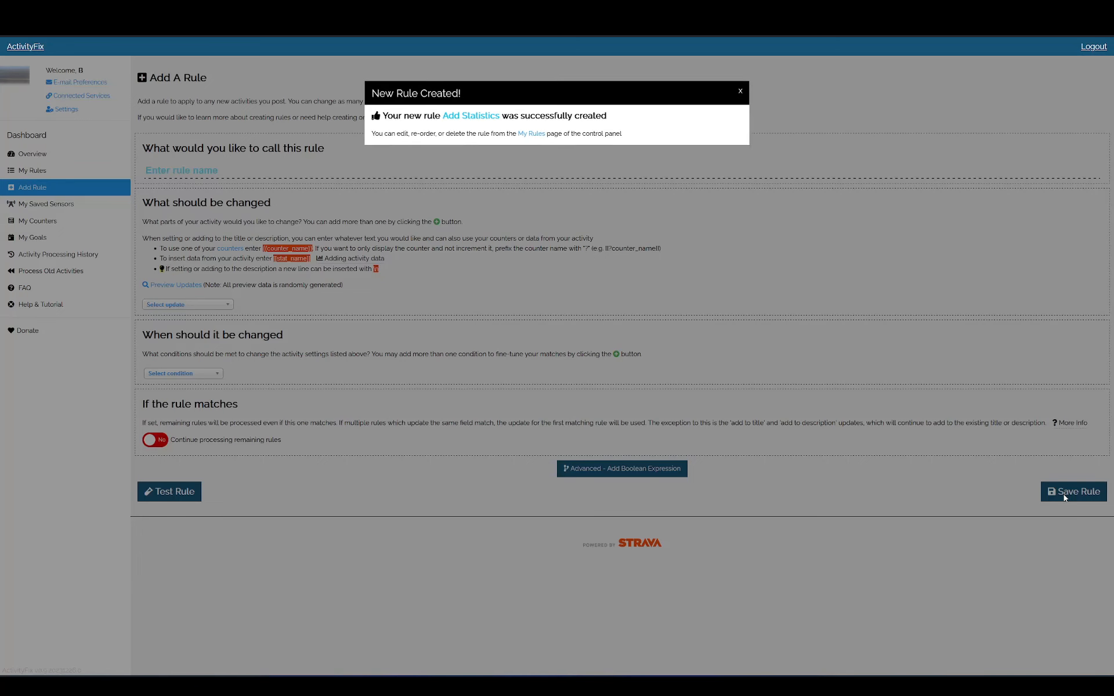
In the rules list, enable processing the next rule on match for Home to Work, Mute Activities and Add Statistics
{"action": "left_click", "coordinate": [532, 135]}
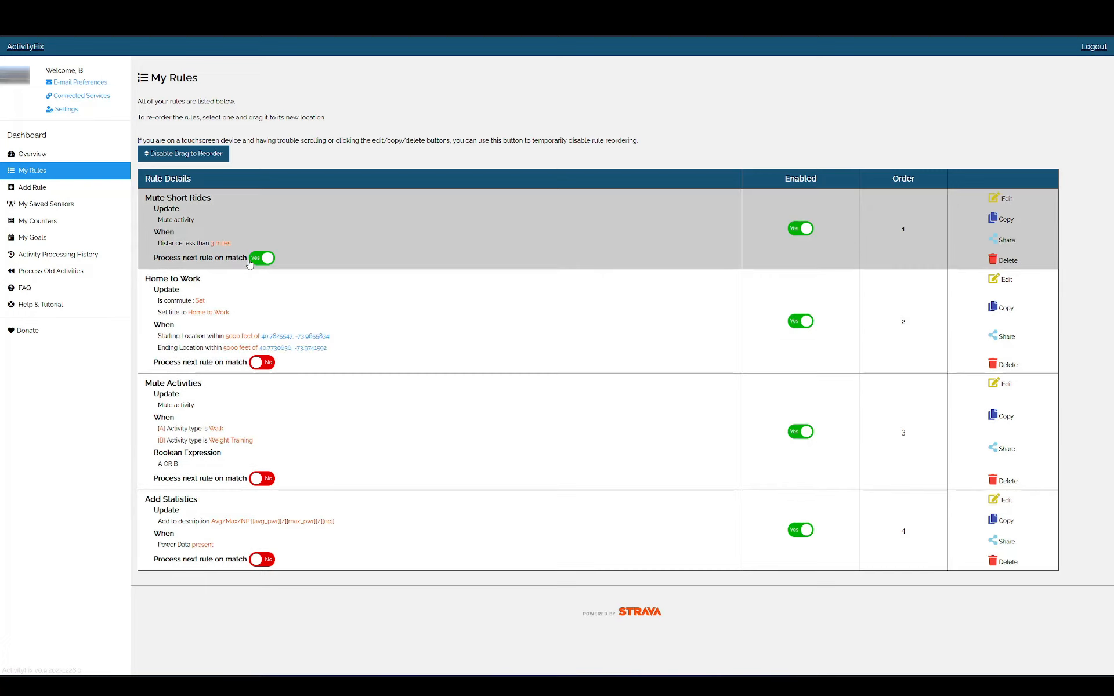
{"action": "left_click", "coordinate": [262, 363]}
{"action": "left_click", "coordinate": [262, 479]}
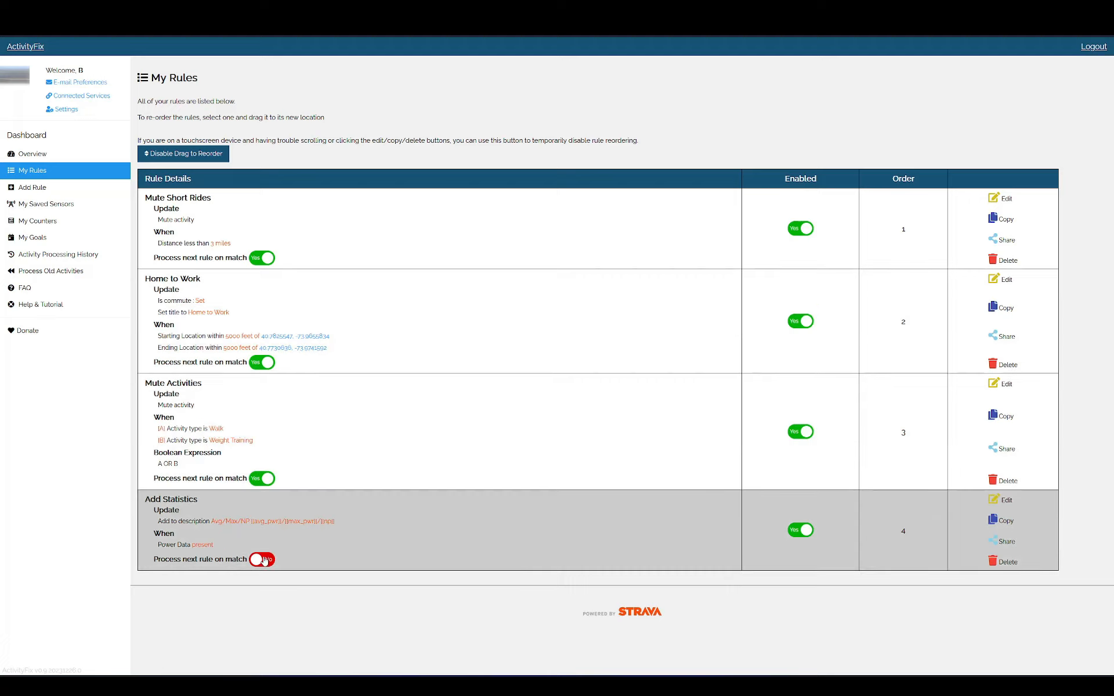
{"action": "left_click", "coordinate": [264, 560]}
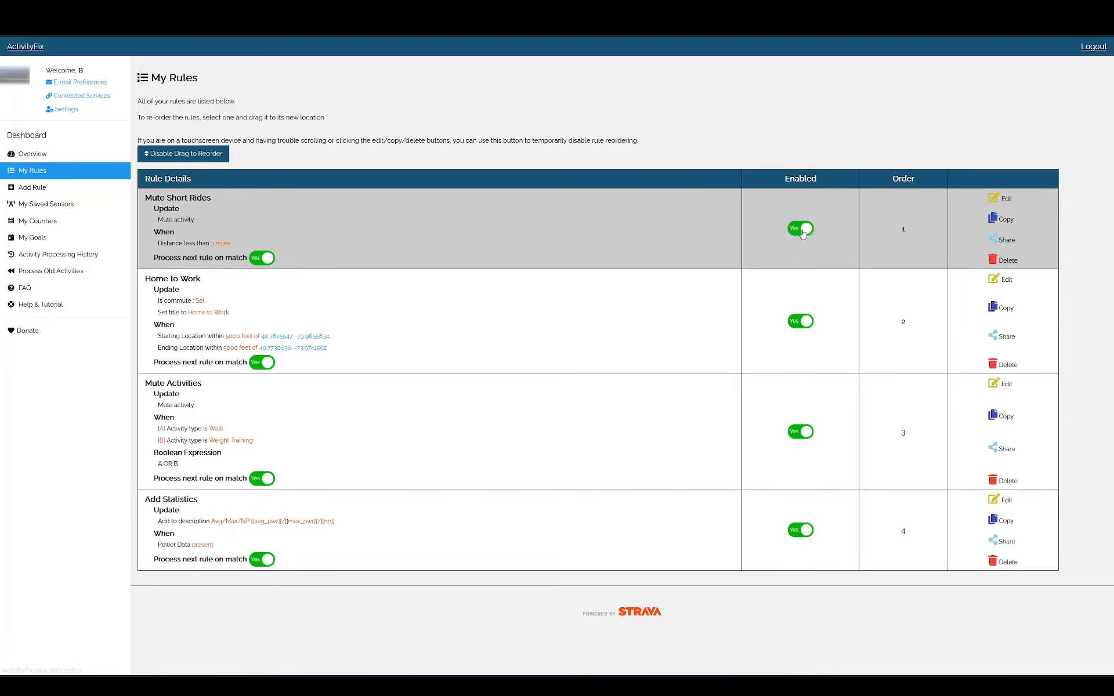
Reorder Mute Short Rides to third place, between Mute Activities and Add Statistics, disabling the rule before the move and re-enabling it after
{"action": "left_click", "coordinate": [803, 232]}
{"action": "left_click_drag", "start_coordinate": [682, 226], "coordinate": [685, 423]}
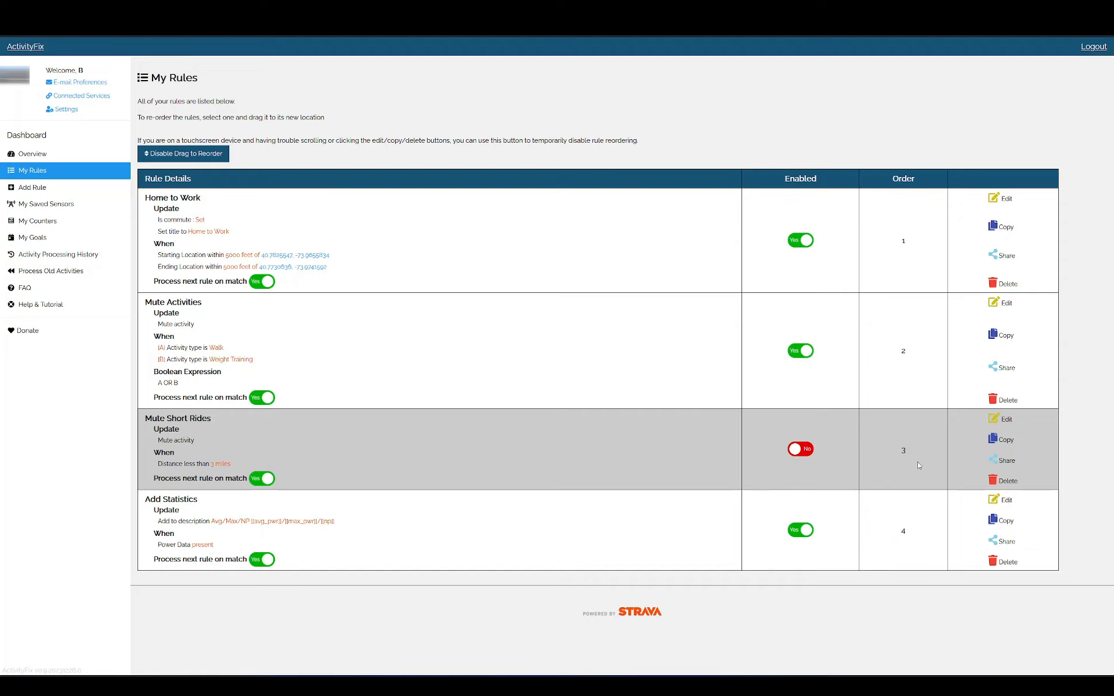
{"action": "left_click", "coordinate": [803, 452]}
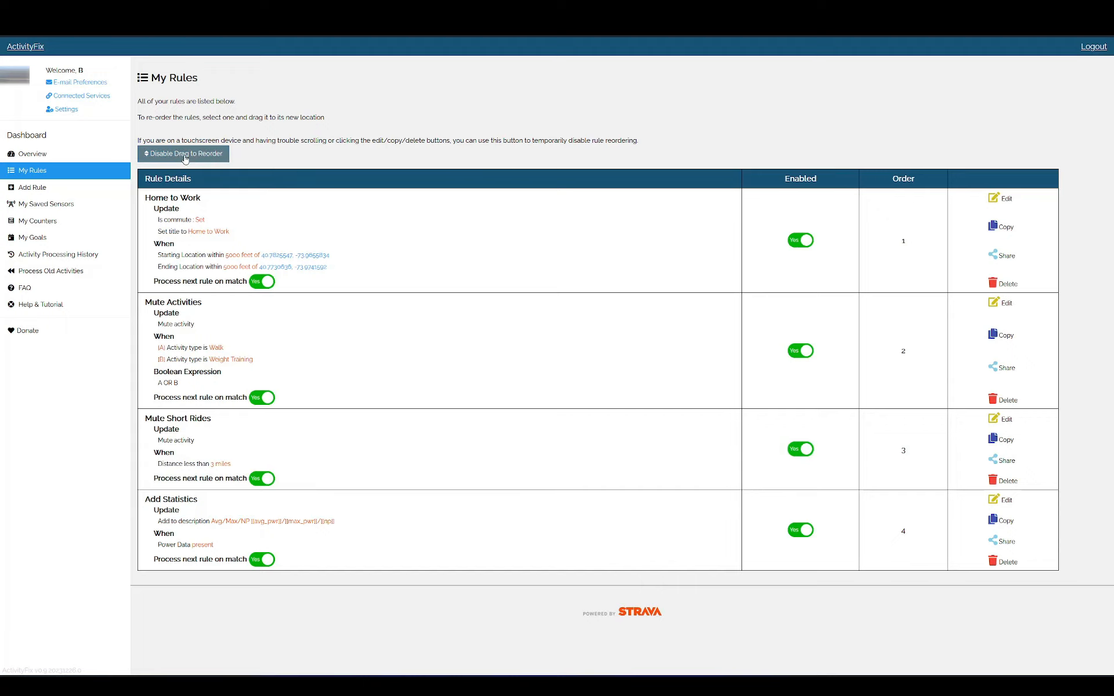
Temporarily disable rule reordering, select the starting location text in the Home to Work rule, and enable reordering again
{"action": "left_click", "coordinate": [185, 155]}
{"action": "left_click_drag", "start_coordinate": [410, 255], "coordinate": [454, 242]}
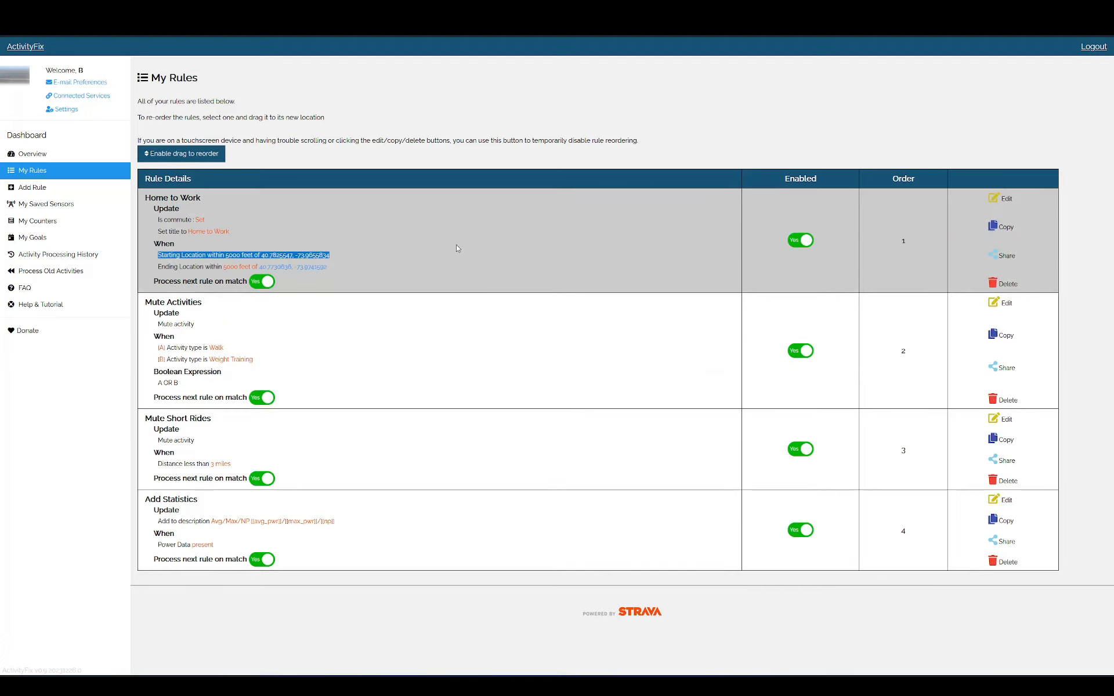
{"action": "left_click", "coordinate": [456, 245]}
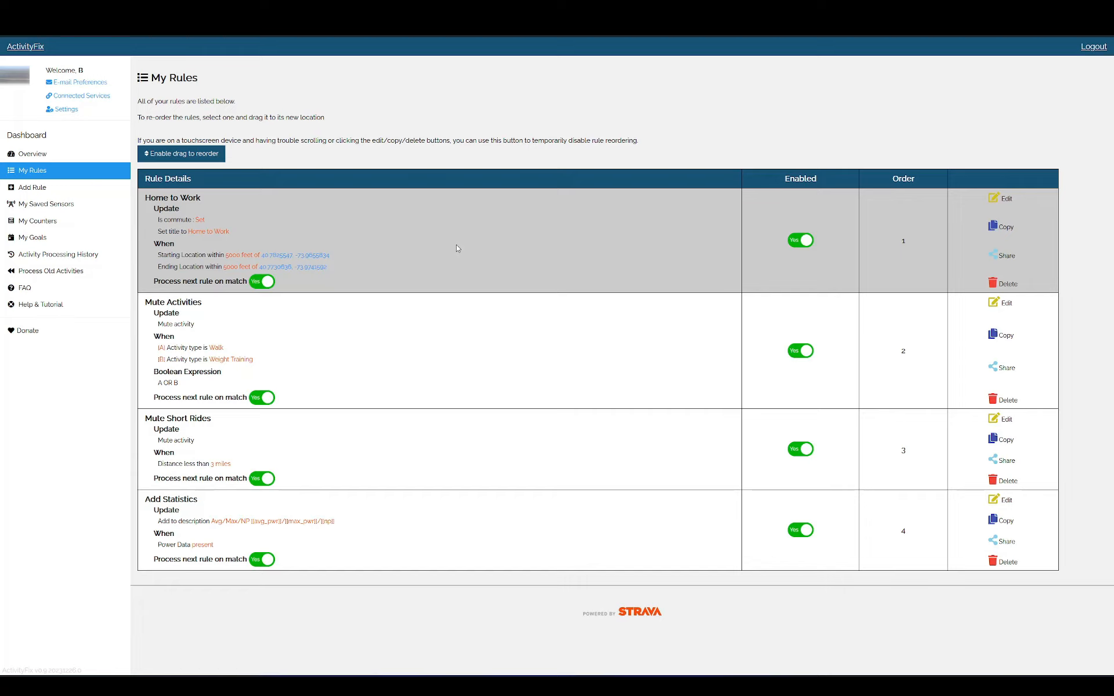
{"action": "left_click", "coordinate": [182, 153]}
Look over the Home to Work rule's settings in the editor, and save a copy of the rule named "Home to Work 2"
{"action": "left_click", "coordinate": [995, 201]}
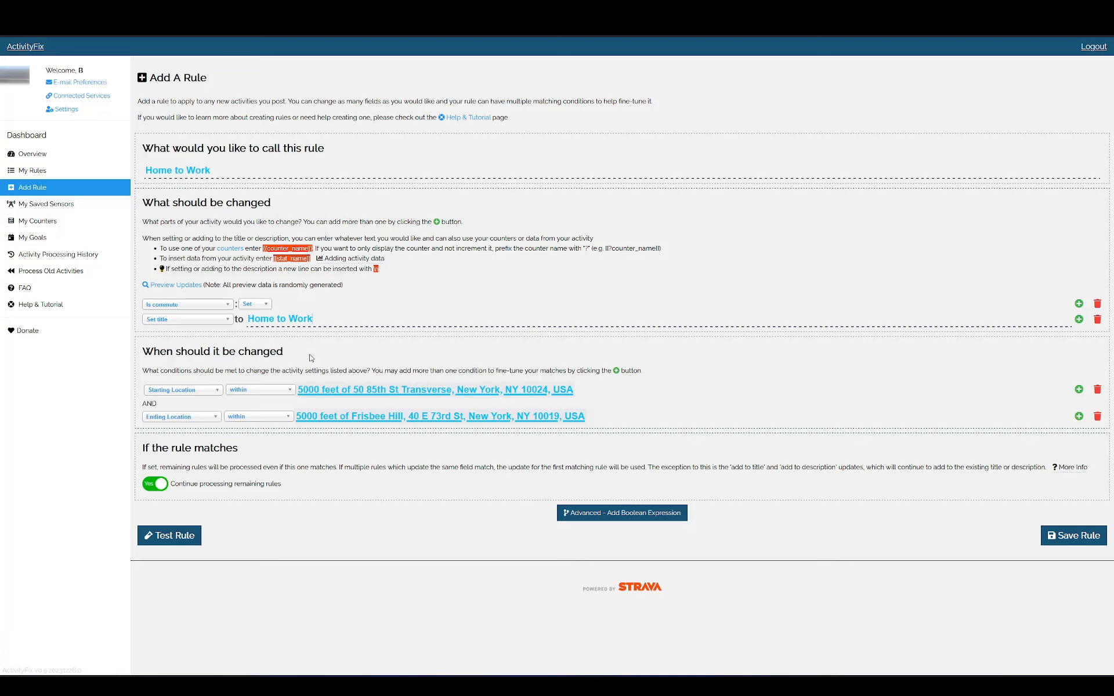
{"action": "left_click", "coordinate": [53, 171]}
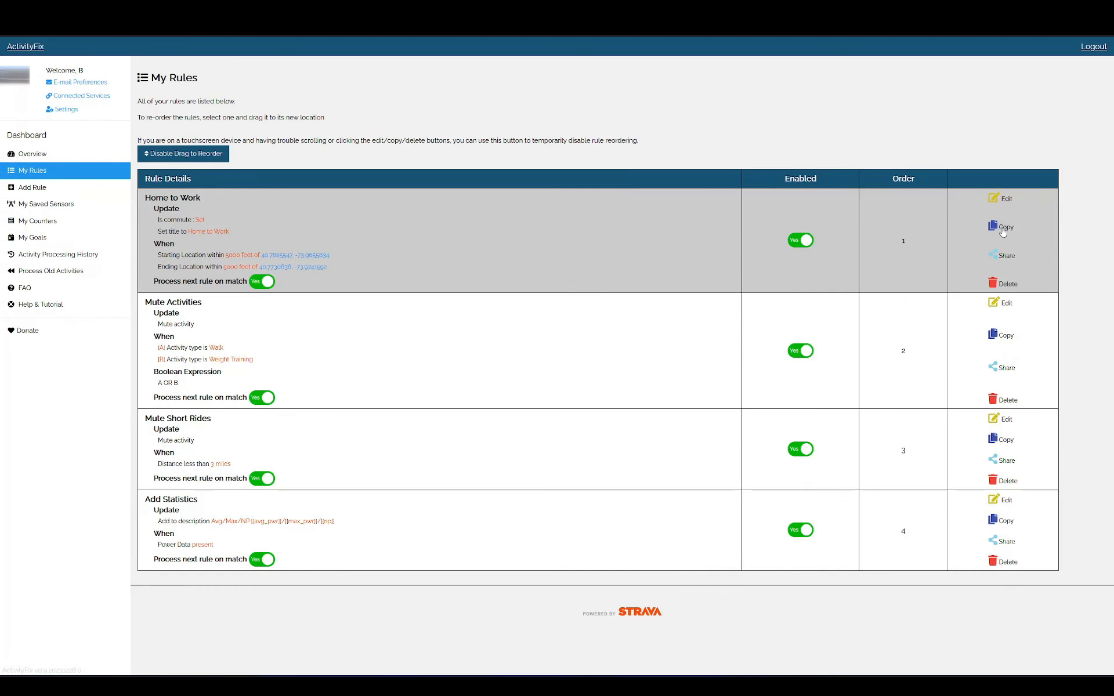
{"action": "left_click", "coordinate": [1002, 228]}
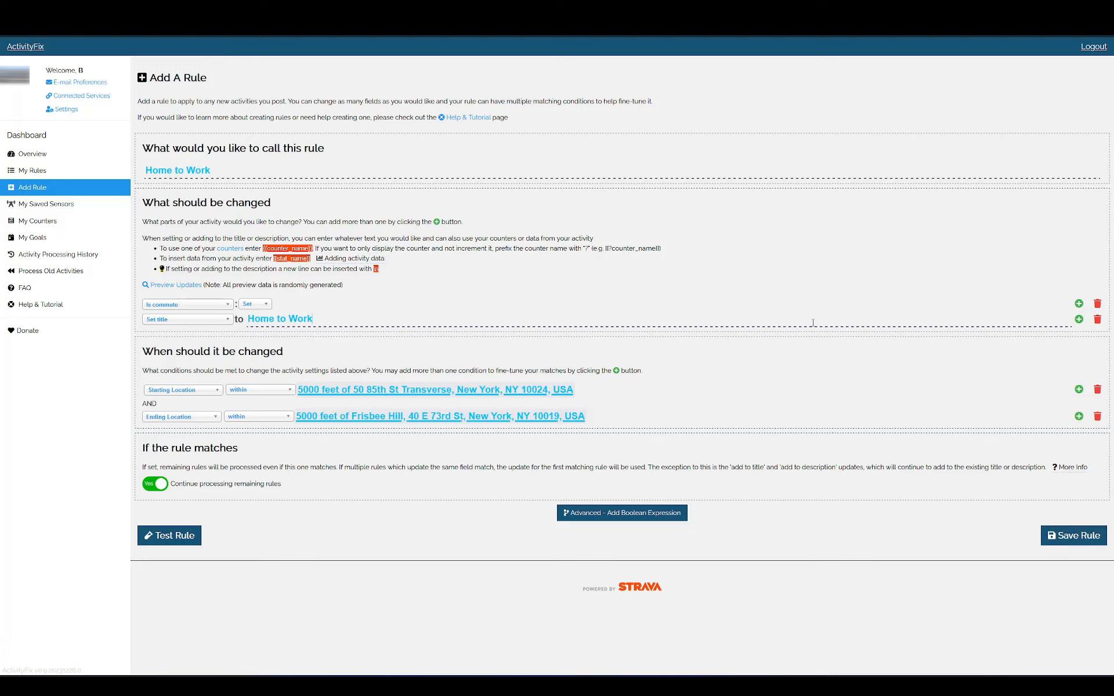
{"action": "left_click", "coordinate": [215, 170]}
{"action": "type", "text": "2"}
{"action": "left_click", "coordinate": [1067, 537]}
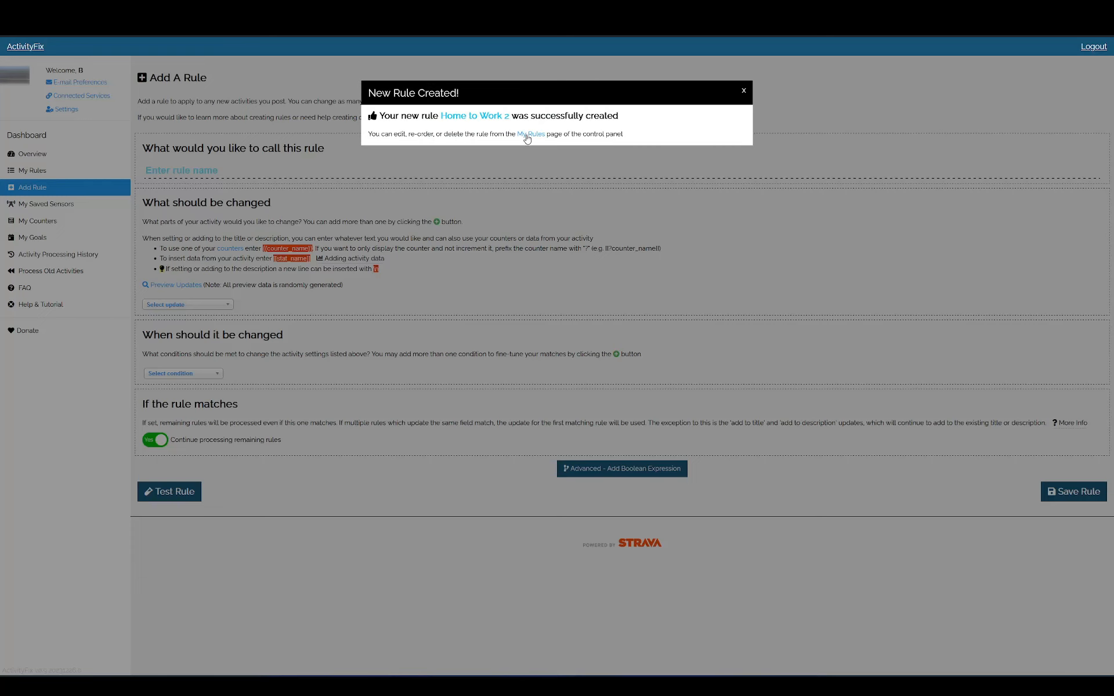
Delete the copied Home to Work 2 rule from the rules list and confirm the deletion
{"action": "left_click", "coordinate": [525, 133]}
{"action": "scroll", "coordinate": [411, 384], "scroll_direction": "down", "scroll_amount": 1}
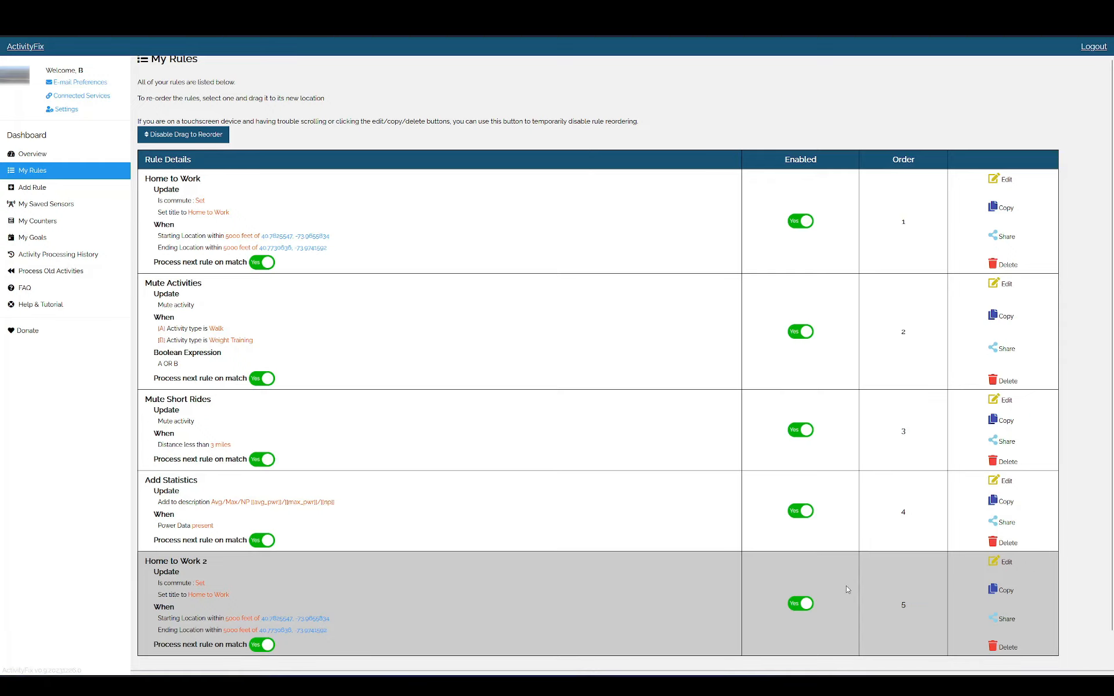
{"action": "left_click", "coordinate": [1005, 648]}
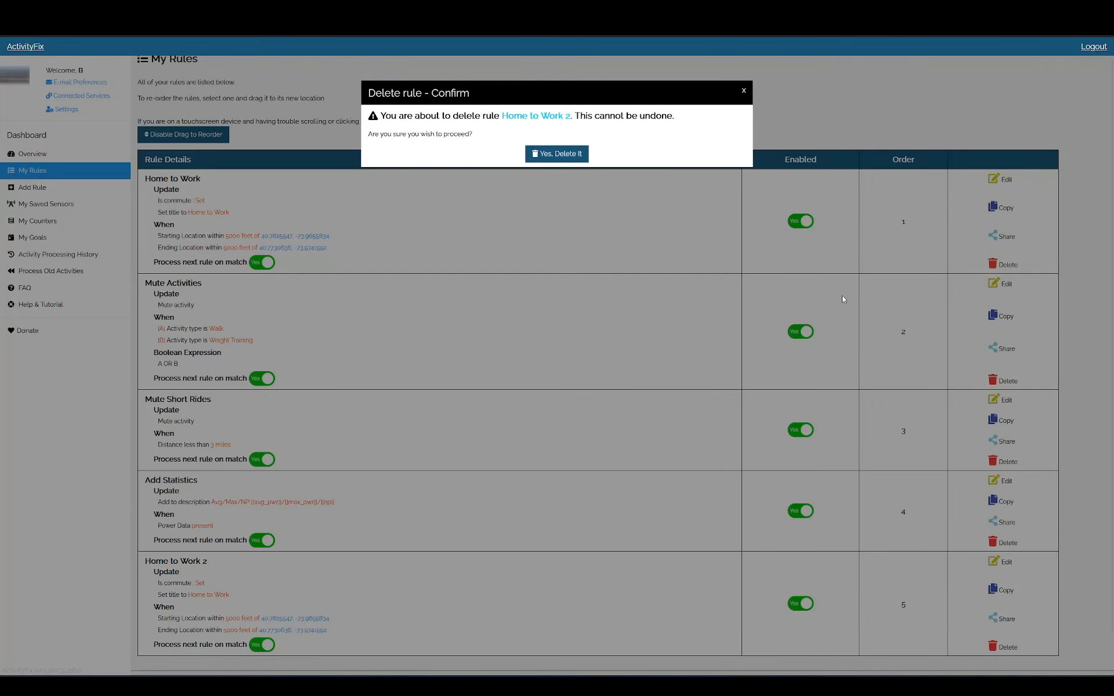
{"action": "left_click", "coordinate": [553, 154]}
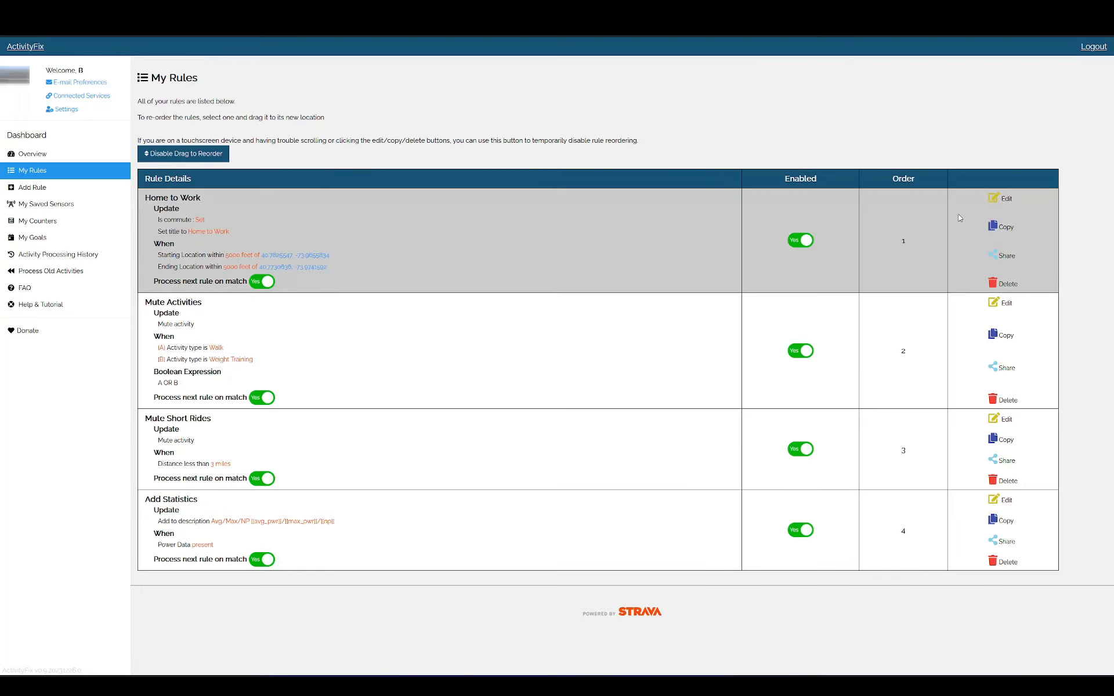
Rename the Home to Work rule as "Home to Work 2" and save it
{"action": "left_click", "coordinate": [1002, 200]}
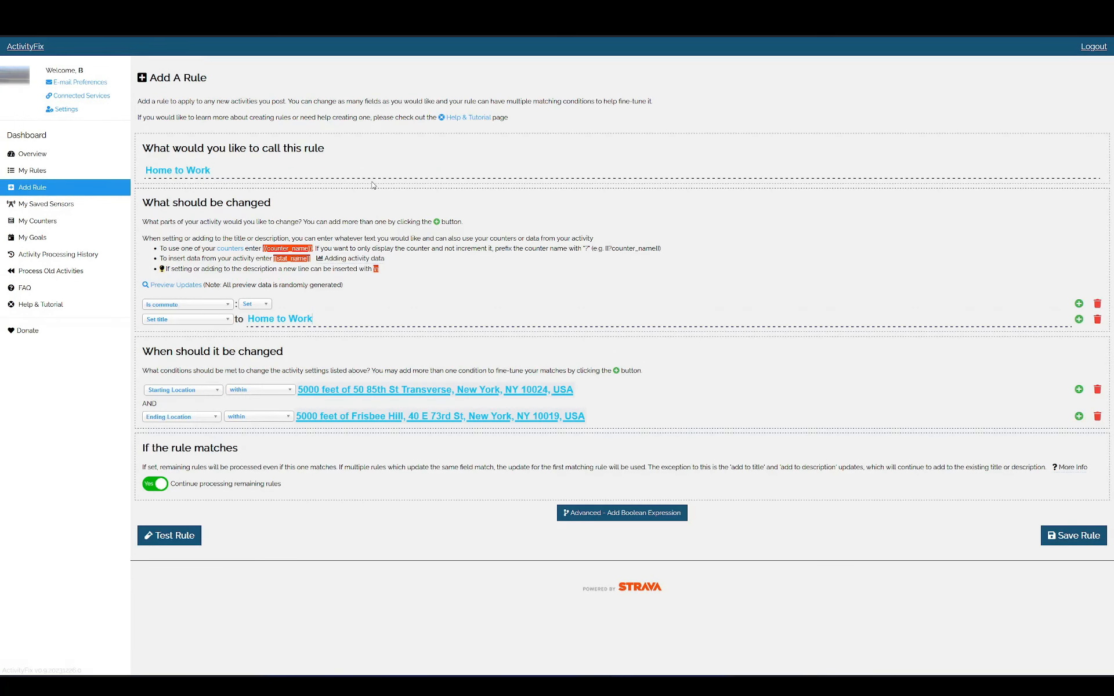
{"action": "left_click", "coordinate": [373, 174]}
{"action": "type", "text": "2"}
{"action": "left_click", "coordinate": [1072, 535]}
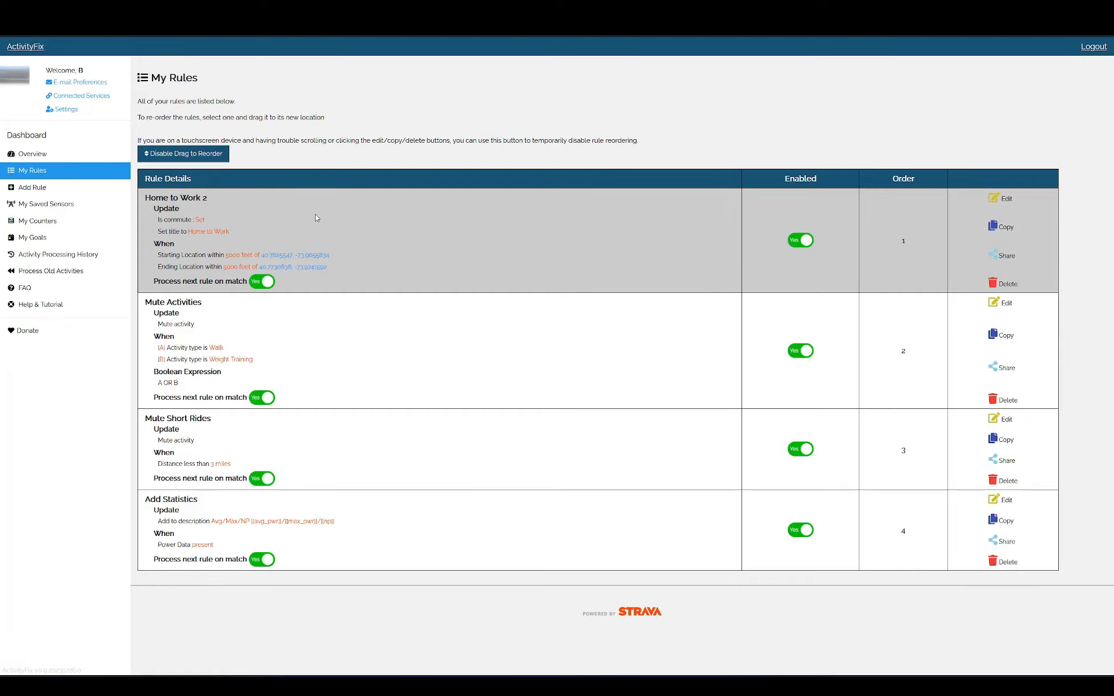
Share the Home to Work 2 rule by link, stop sharing it, and close the sharing dialog
{"action": "left_click", "coordinate": [994, 258]}
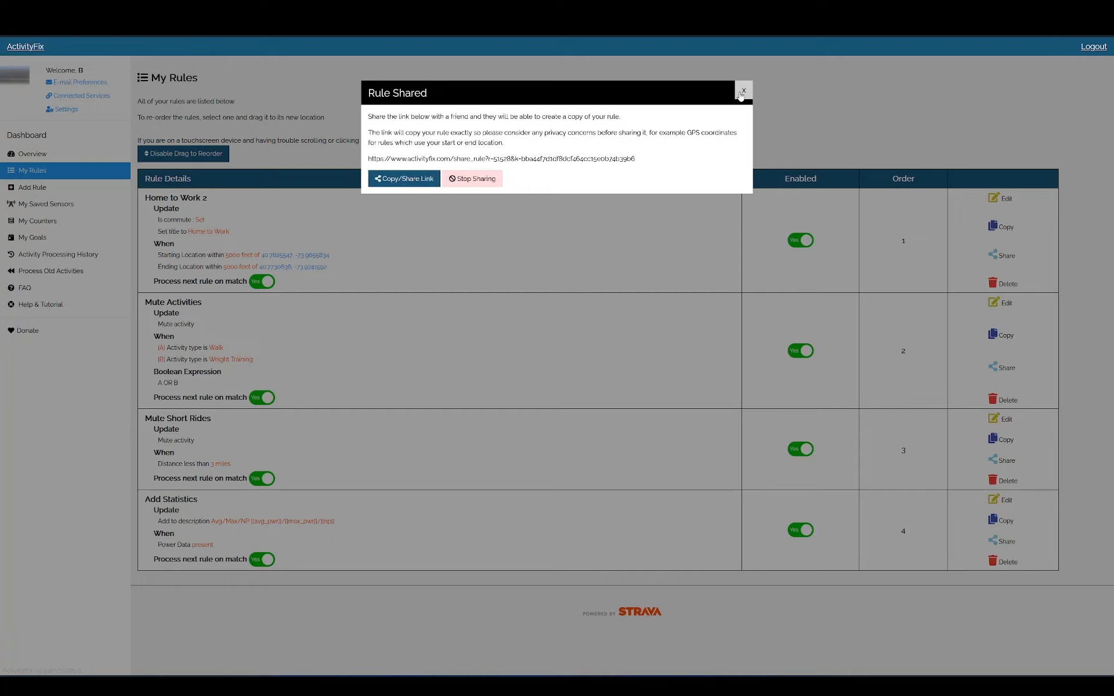
{"action": "left_click", "coordinate": [471, 183]}
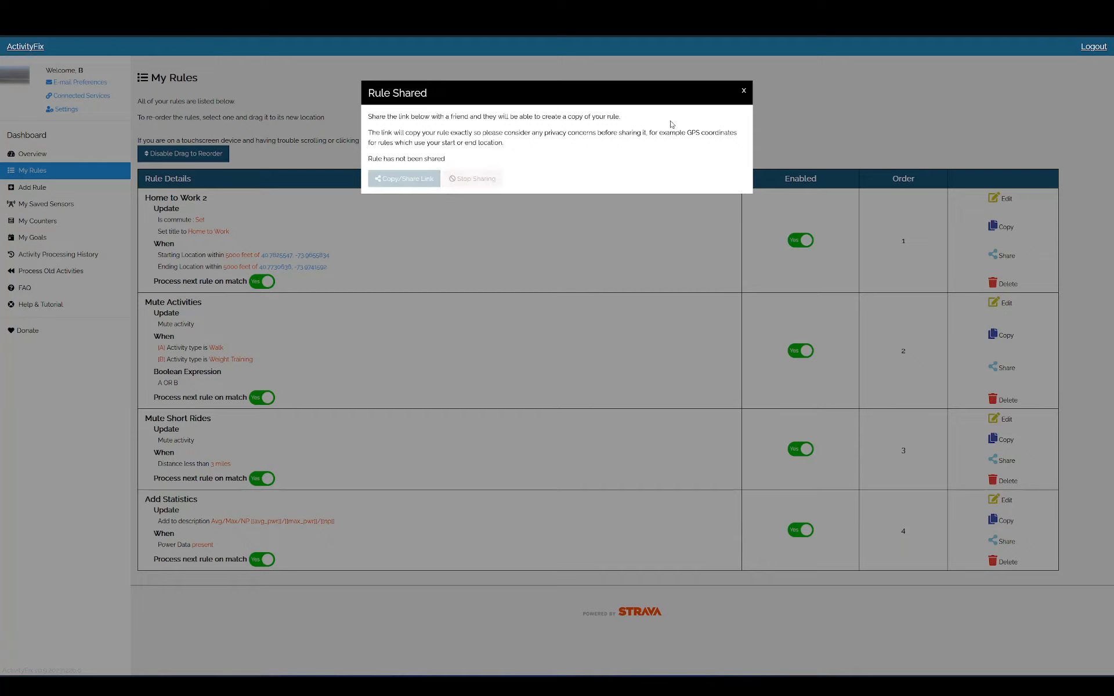
{"action": "left_click", "coordinate": [743, 91]}
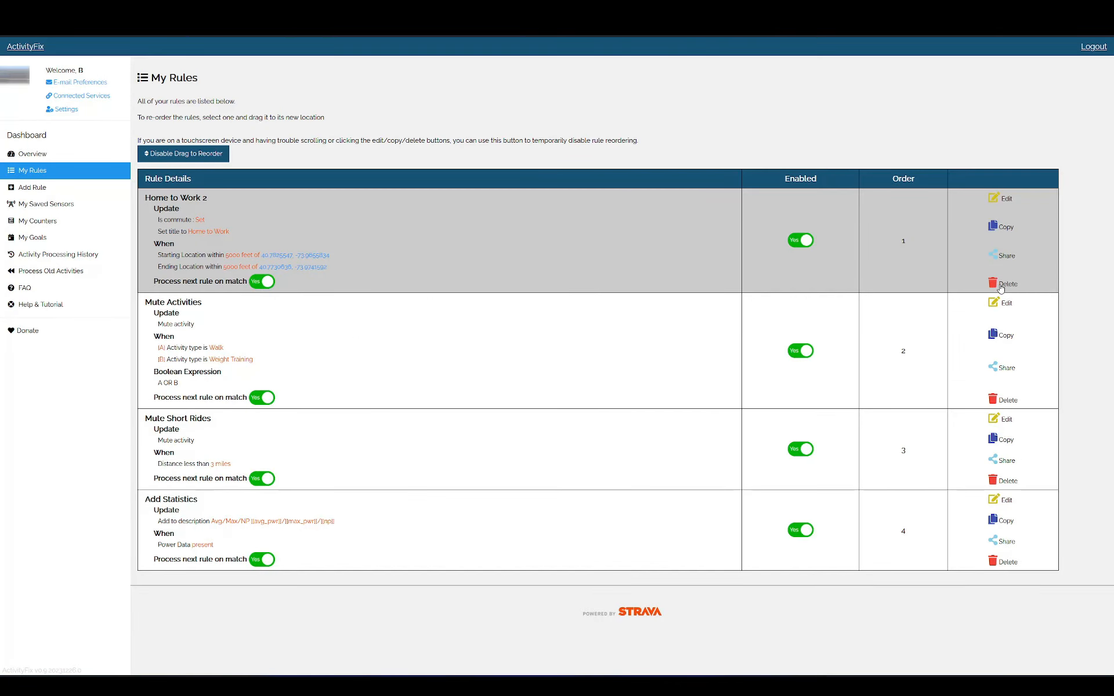